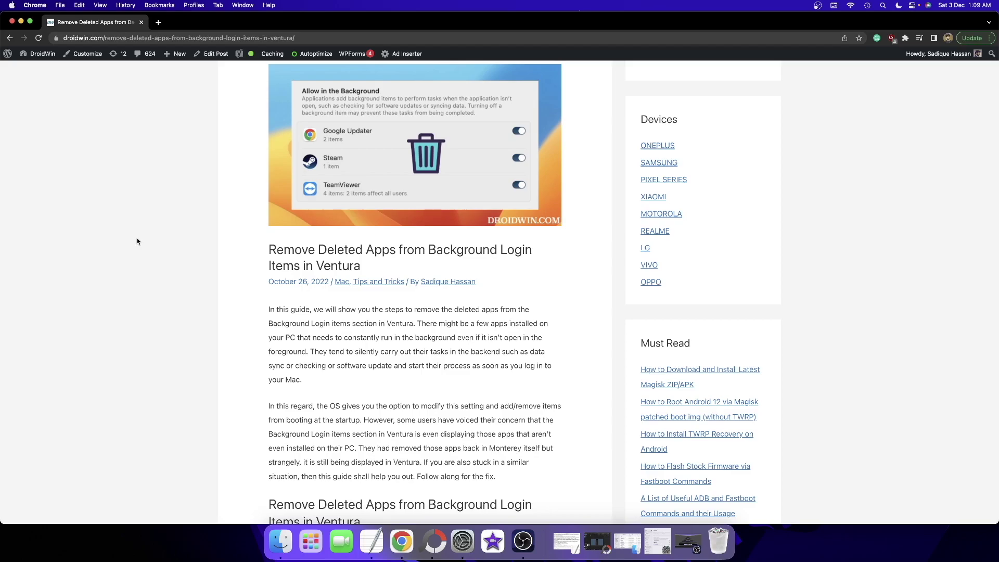
# - Scroll the DroidWin article to the login-items removal section and restore the minimized Login Items window
pyautogui.scroll(-2, 136, 239)
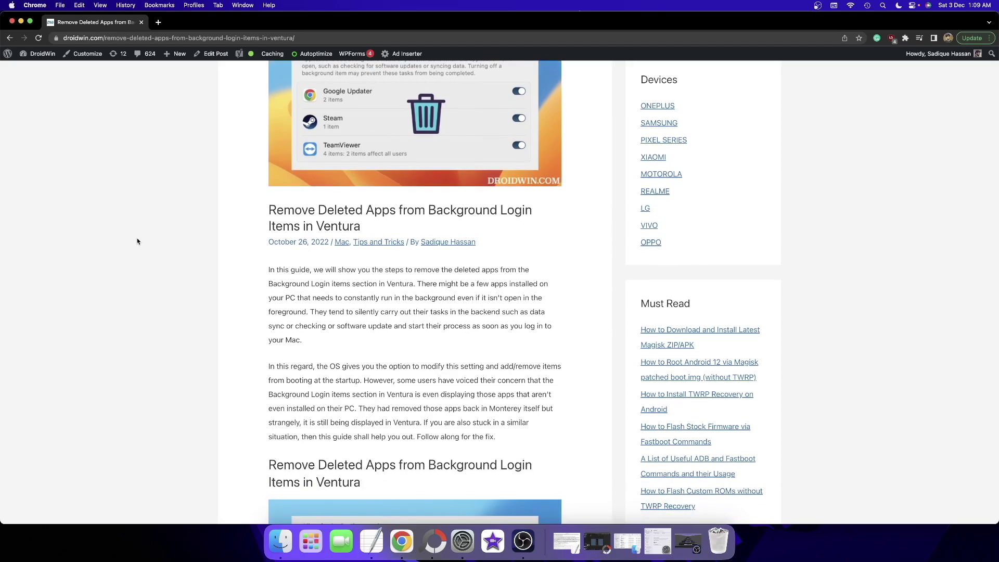
pyautogui.scroll(-1, 137, 241)
pyautogui.scroll(-4, 137, 241)
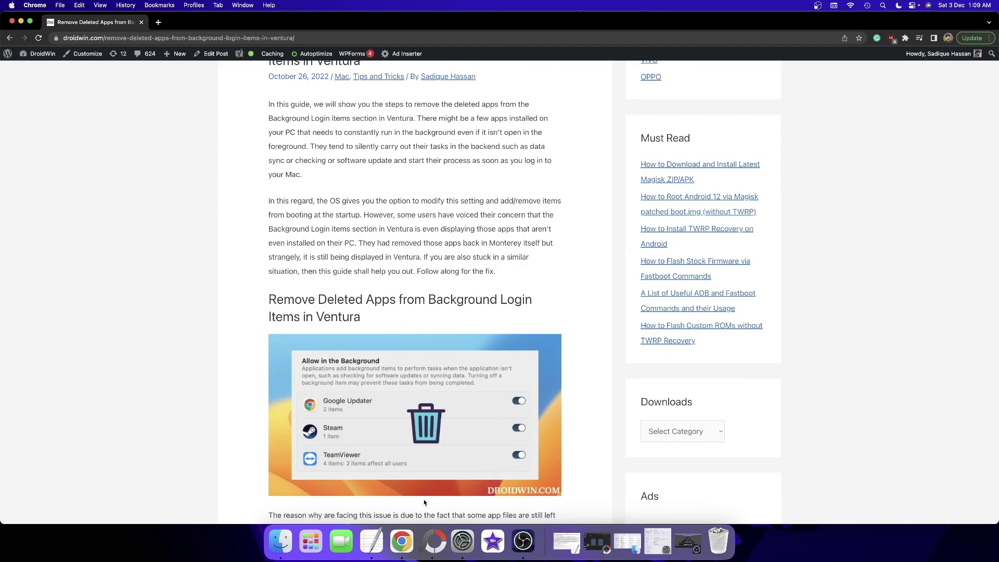
pyautogui.click(657, 541)
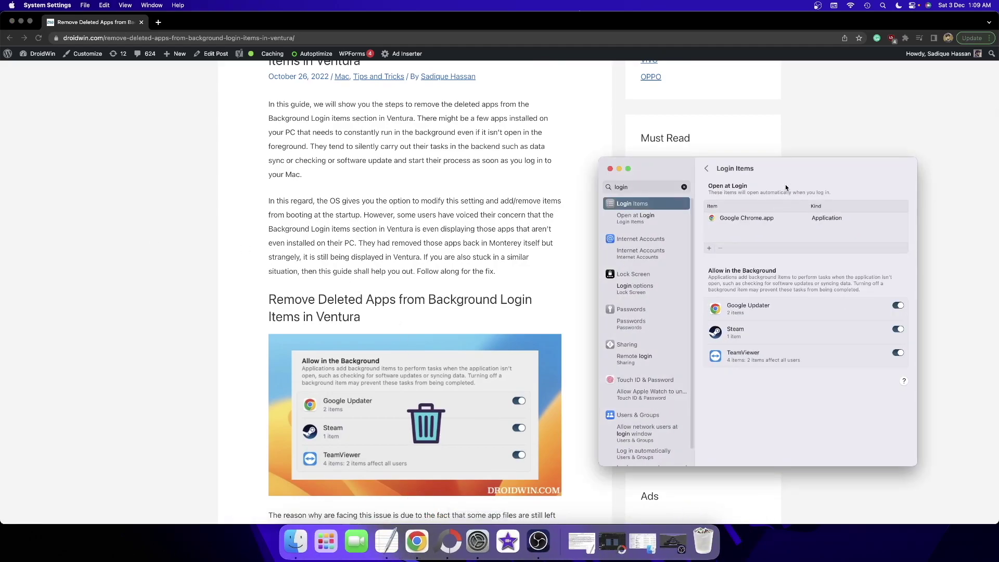
# - Move the Login Items window left over the article and bring up Finder
pyautogui.moveTo(787, 172); pyautogui.dragTo(380, 127)
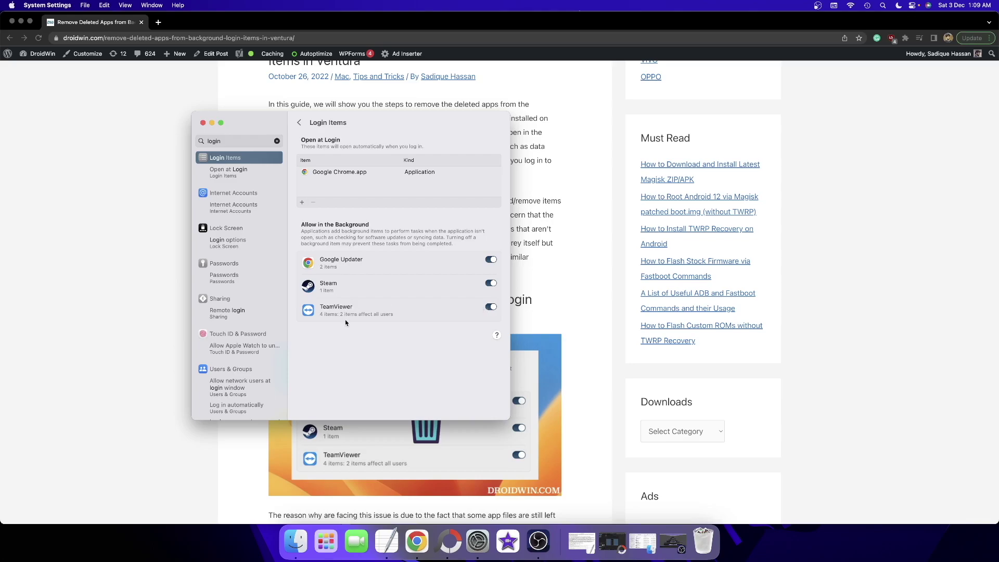
pyautogui.click(277, 540)
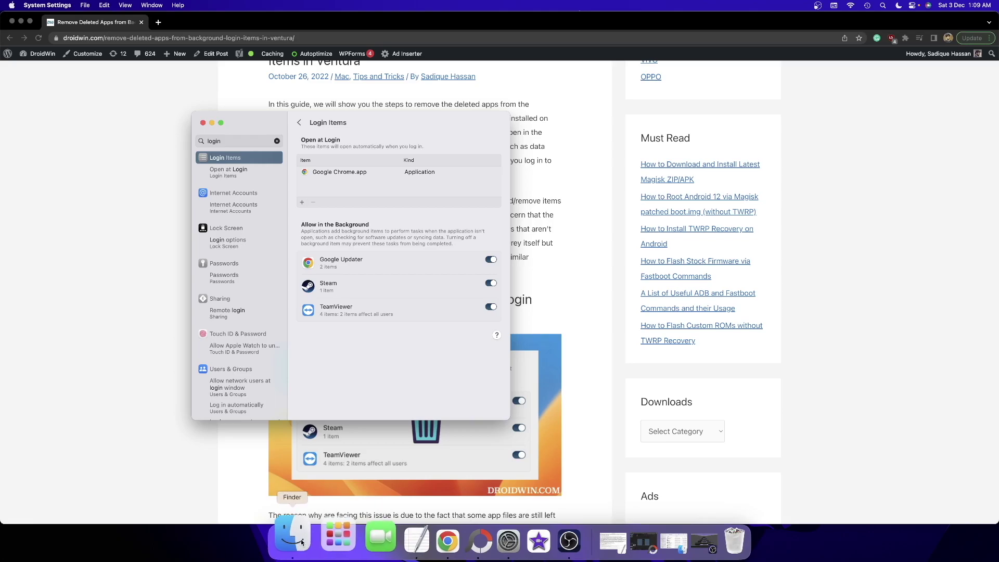
# - Move TeamViewer.app from Applications to the Bin, approving with the administrator password
pyautogui.doubleClick(677, 149)
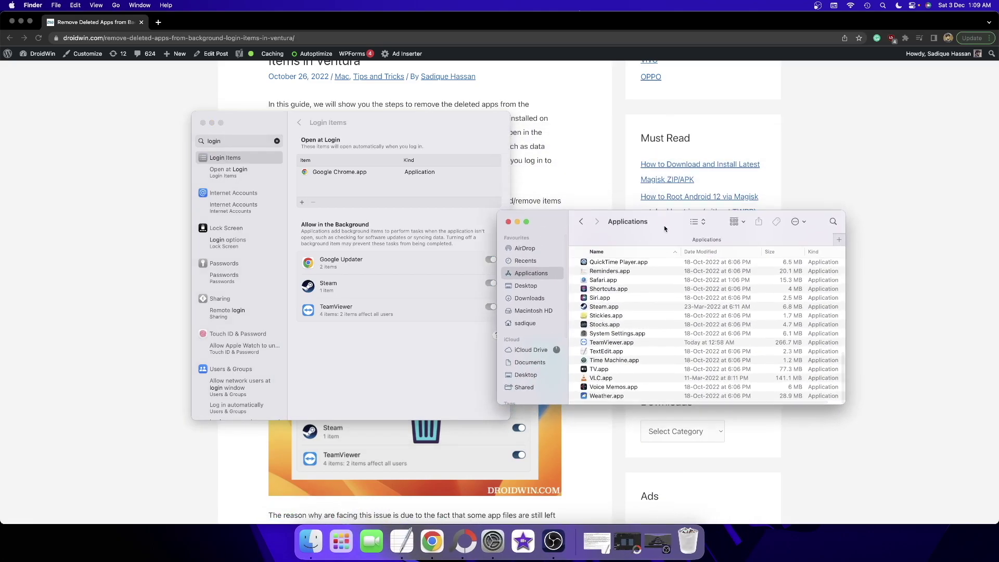
pyautogui.moveTo(616, 344); pyautogui.dragTo(692, 543)
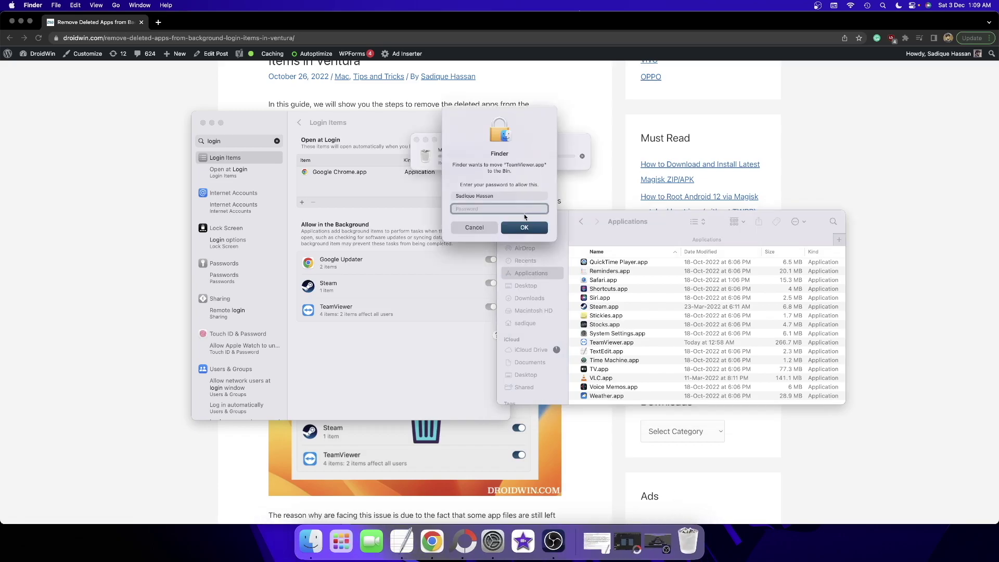
pyautogui.write('•••••••••')
pyautogui.press('Return')
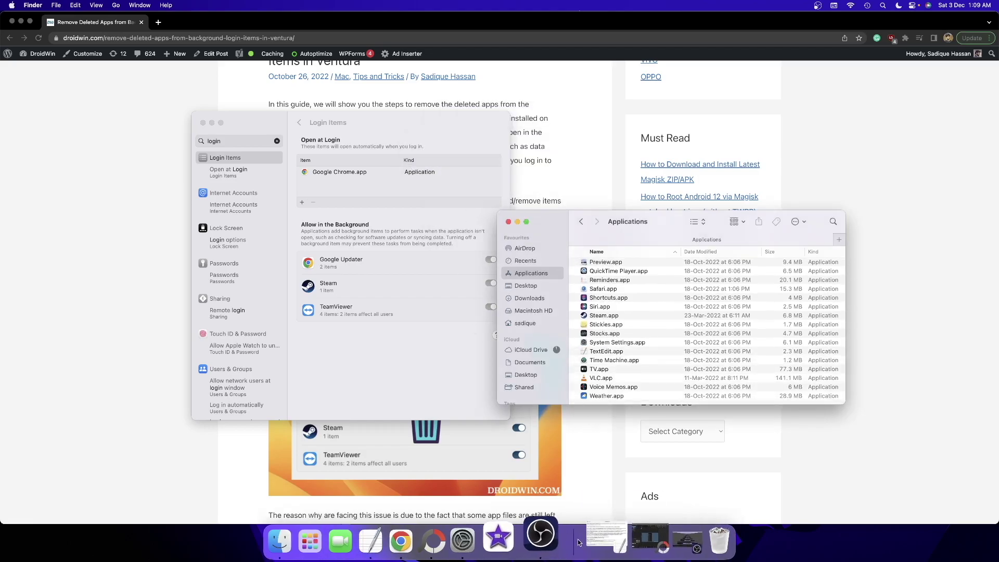
# - Close the Finder Applications window and the Login Items settings window
pyautogui.scroll(10, 631, 345)
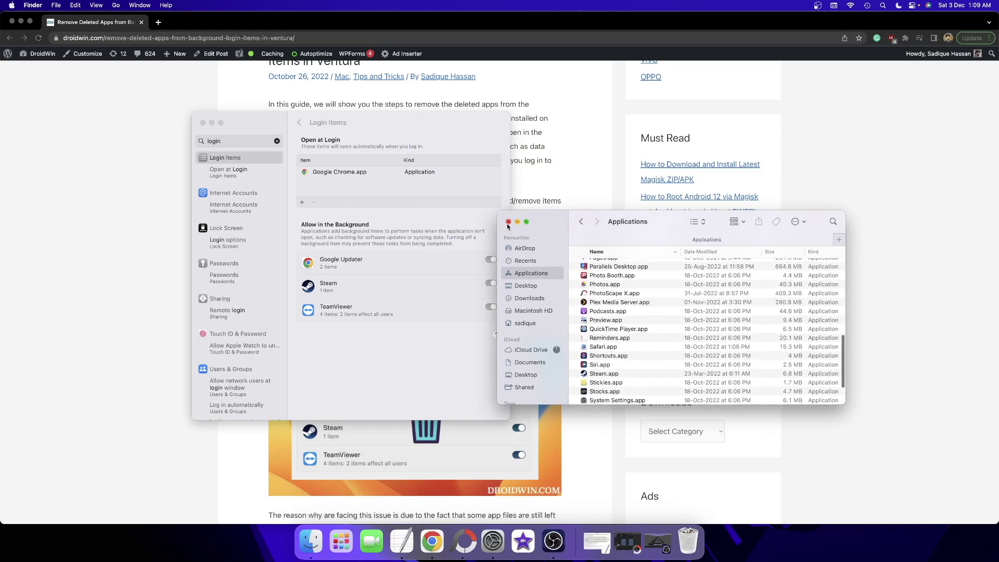
pyautogui.click(508, 222)
pyautogui.click(203, 123)
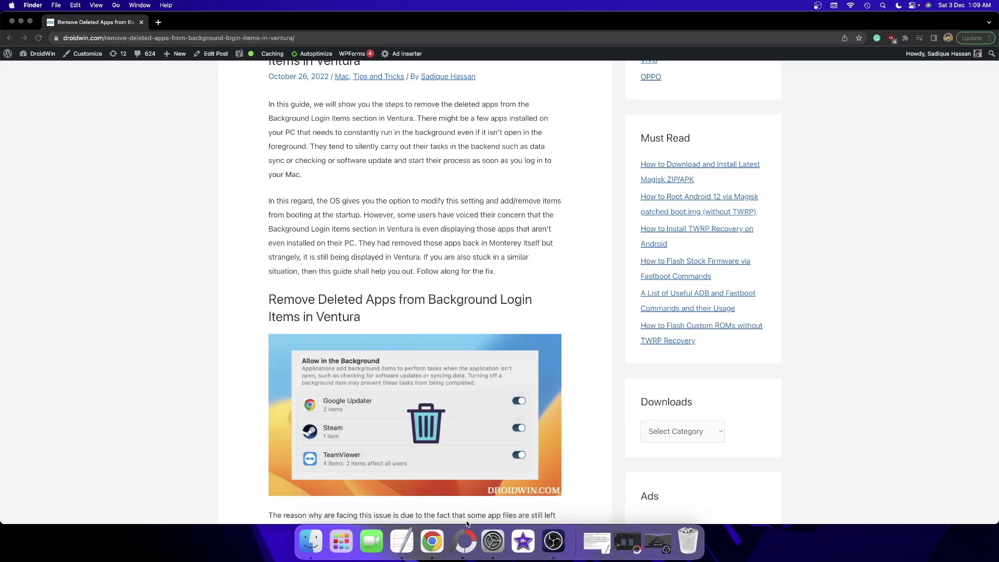
# - Reopen Login Items through a 'login items' settings search and move it right to check TeamViewer
pyautogui.click(492, 541)
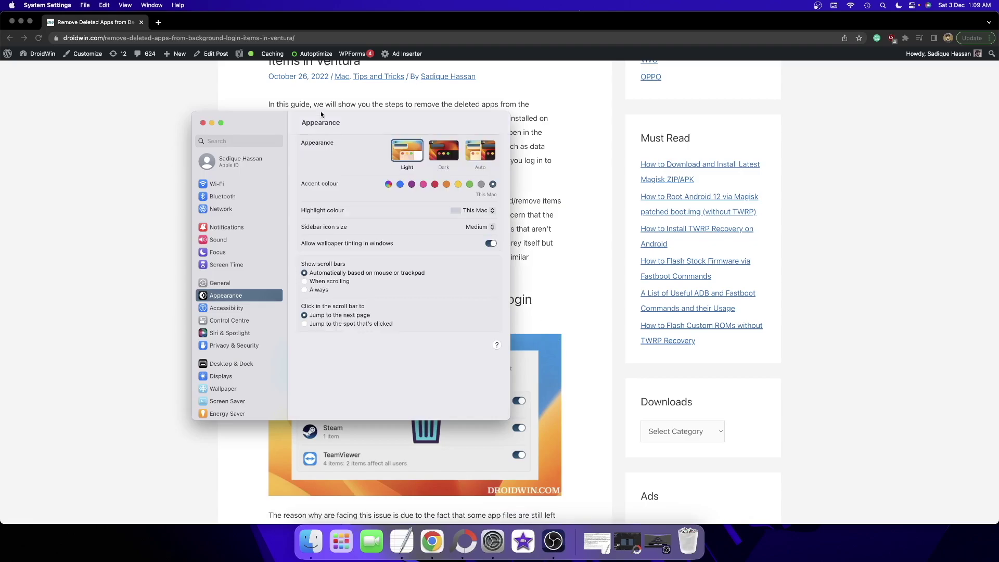
pyautogui.click(242, 142)
pyautogui.write('login')
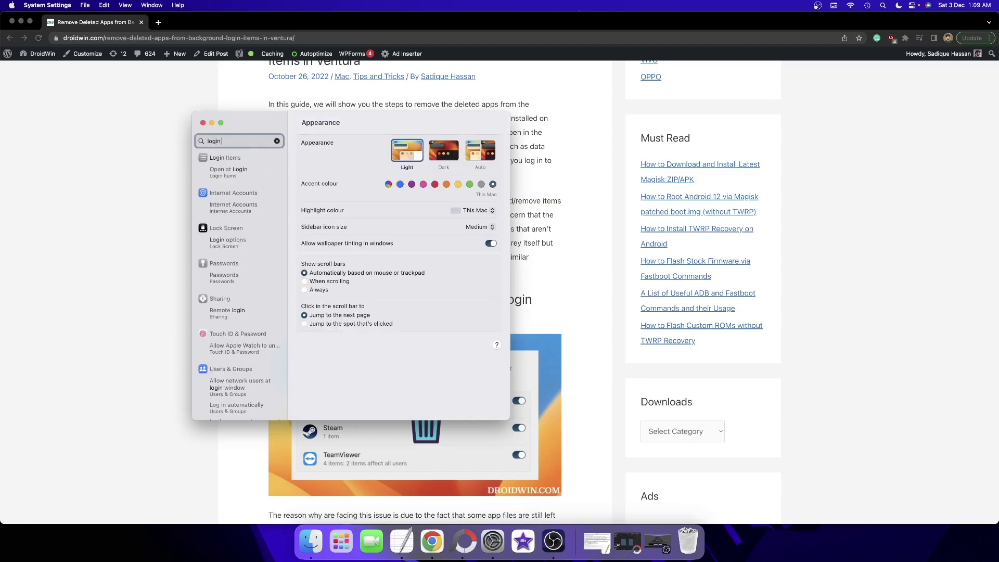
pyautogui.write(' items')
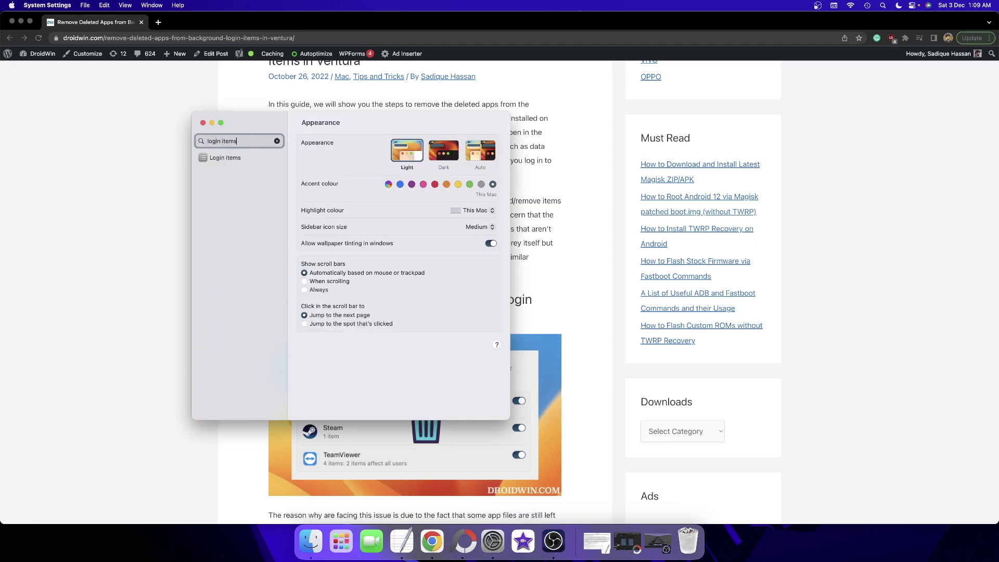
pyautogui.click(221, 158)
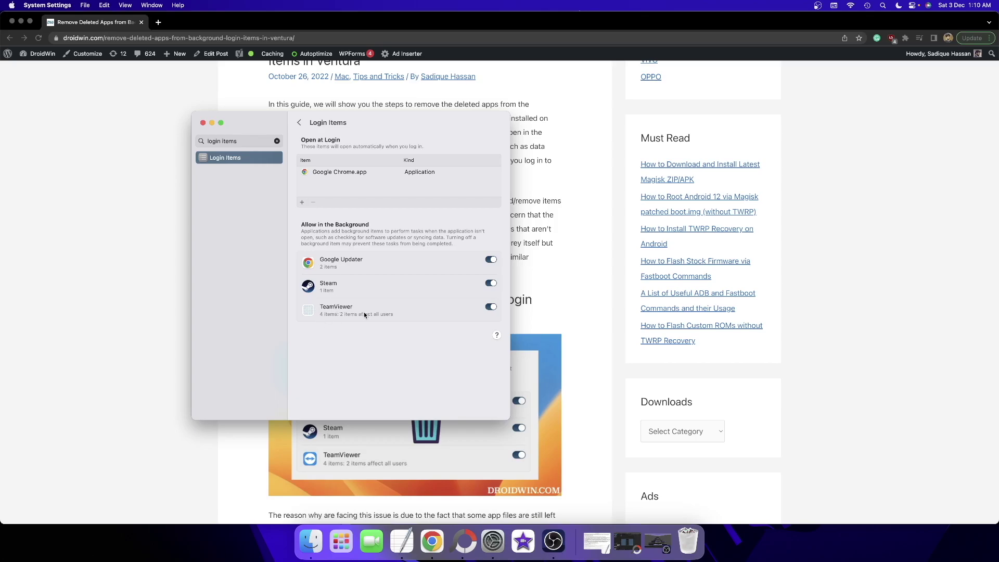
pyautogui.click(489, 306)
pyautogui.moveTo(369, 124); pyautogui.dragTo(783, 130)
pyautogui.scroll(-3, 381, 252)
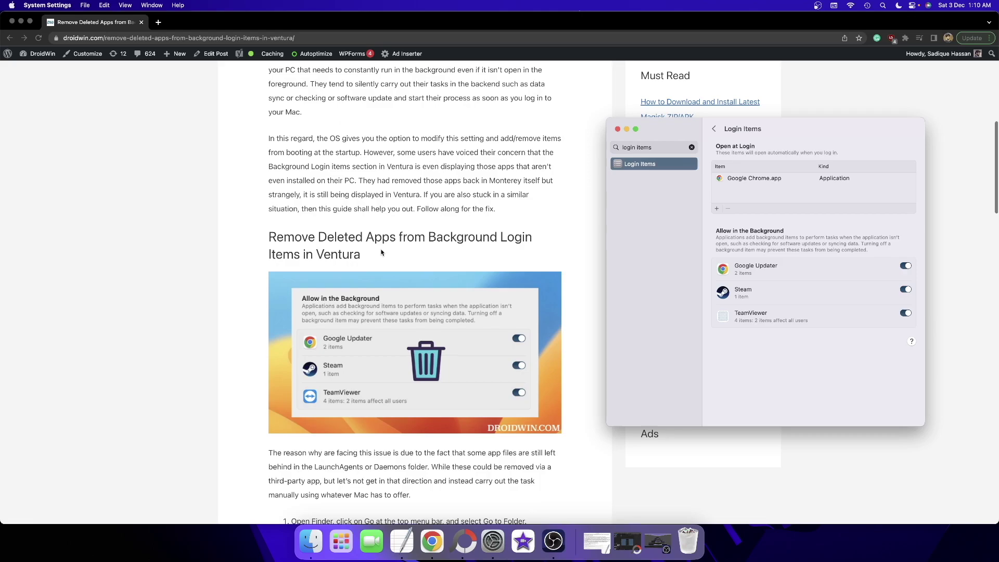
pyautogui.scroll(-1, 381, 252)
# - Bring up Finder and select the ~/Library/LaunchAgents path in the article
pyautogui.click(310, 541)
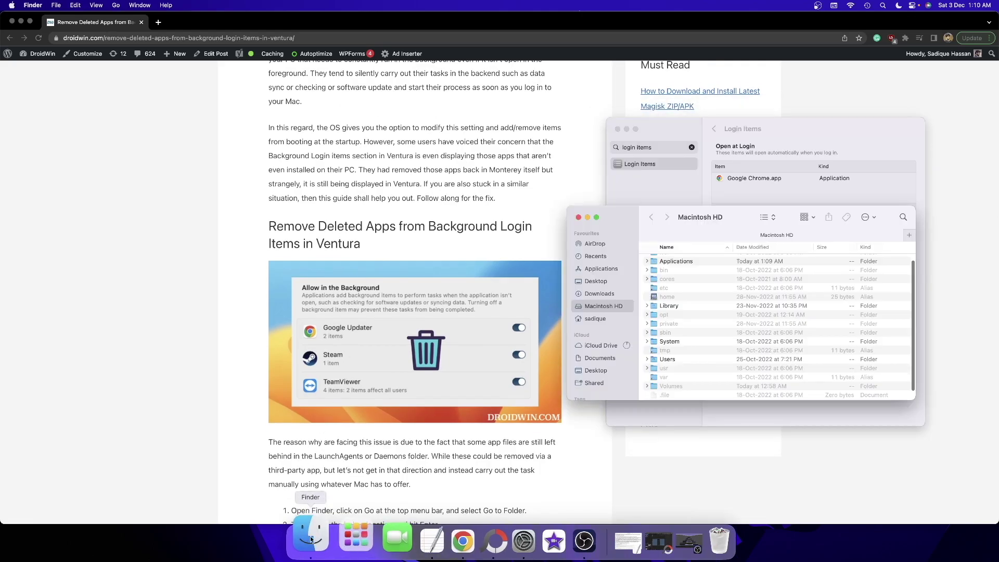
pyautogui.scroll(-5, 335, 205)
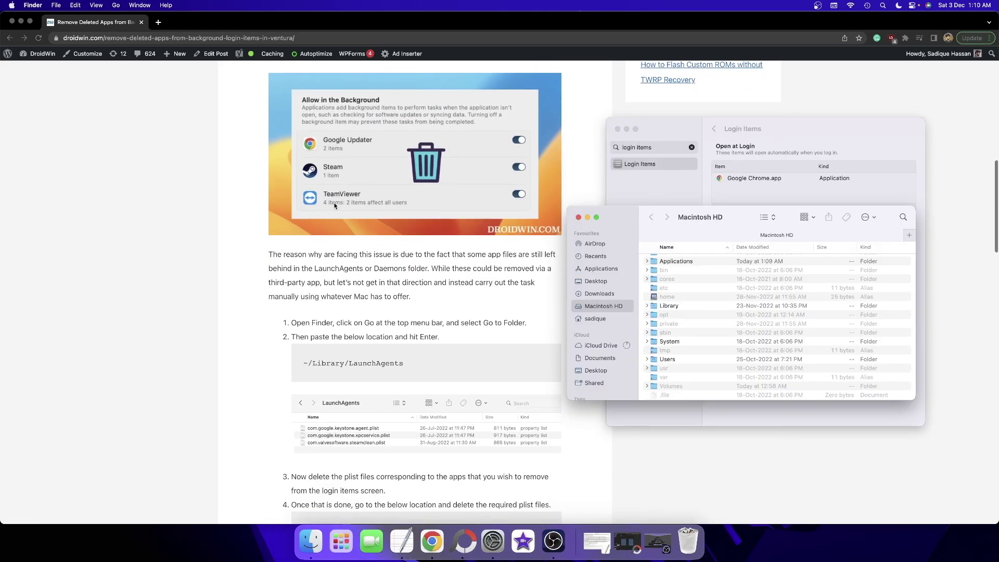
pyautogui.scroll(-3, 334, 206)
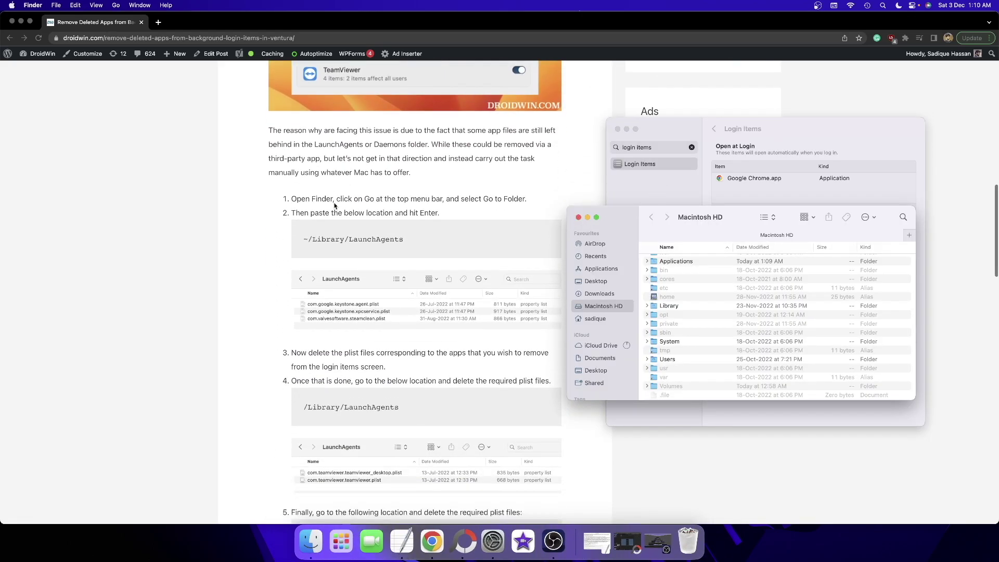
pyautogui.click(307, 242)
pyautogui.moveTo(304, 241); pyautogui.dragTo(322, 246)
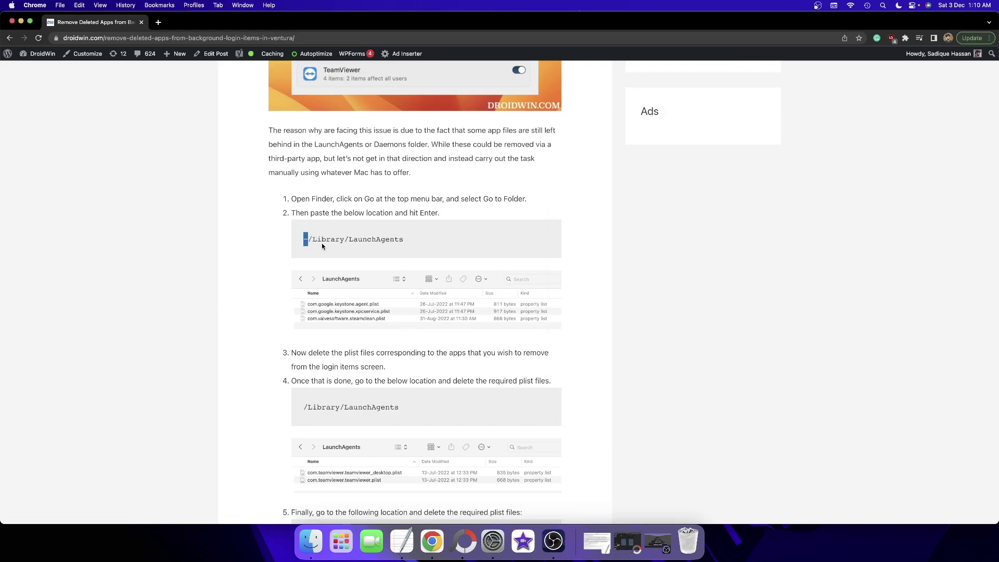
pyautogui.tripleClick(390, 242)
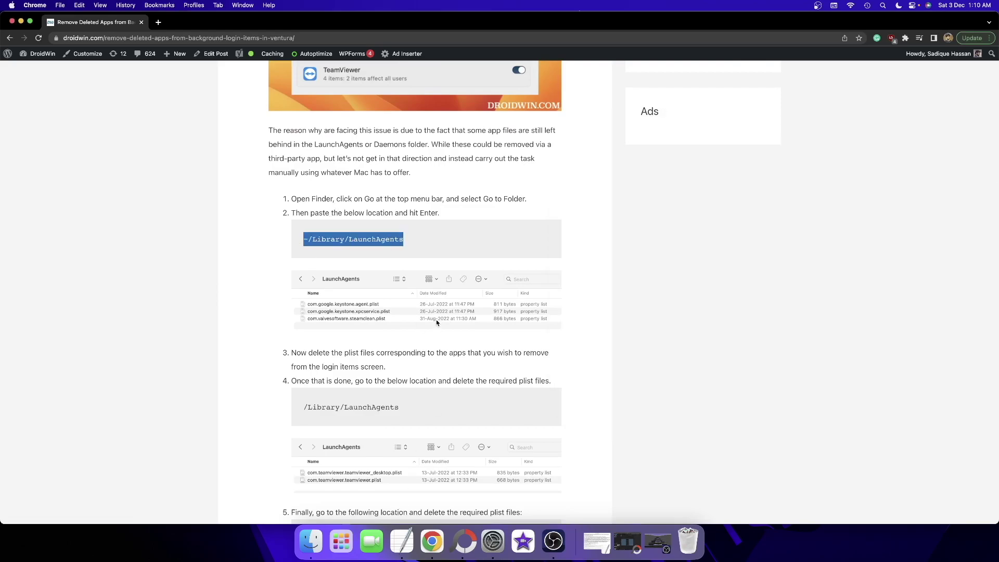
pyautogui.click(436, 243)
# - Open ~/Library/LaunchAgents in Finder via the home folder and Library, beside Login Items
pyautogui.click(311, 541)
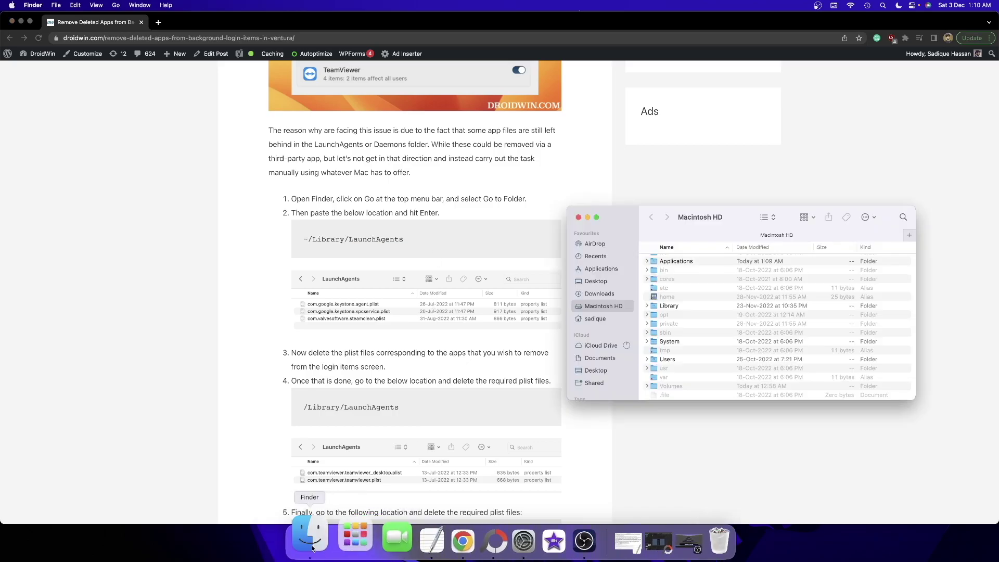
pyautogui.click(593, 318)
pyautogui.click(674, 314)
pyautogui.doubleClick(674, 313)
pyautogui.doubleClick(675, 312)
pyautogui.moveTo(734, 217); pyautogui.dragTo(405, 188)
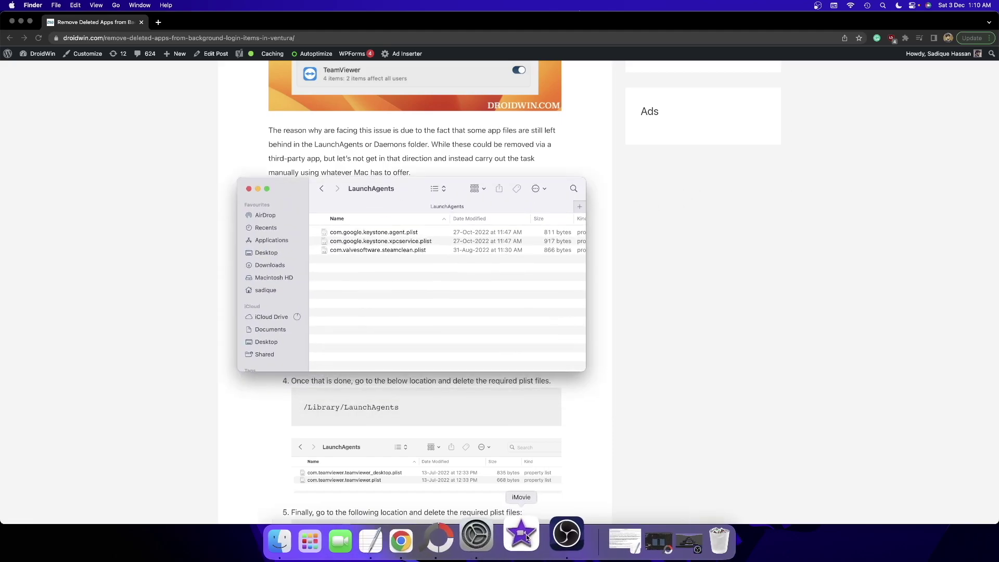
pyautogui.click(489, 535)
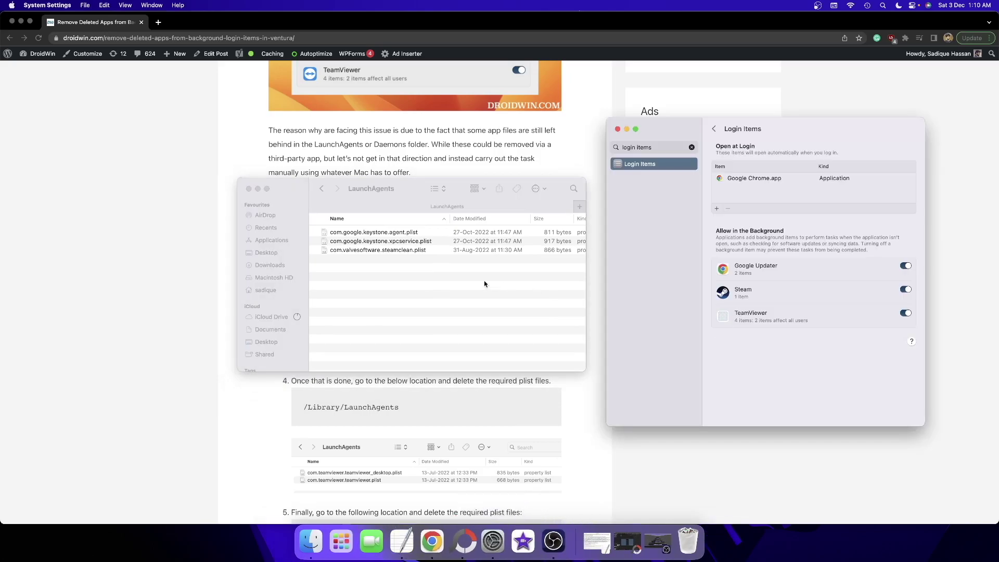
# - Inspect the two Google Keystone and one Steam plists, then move the window over Login Items
pyautogui.click(458, 292)
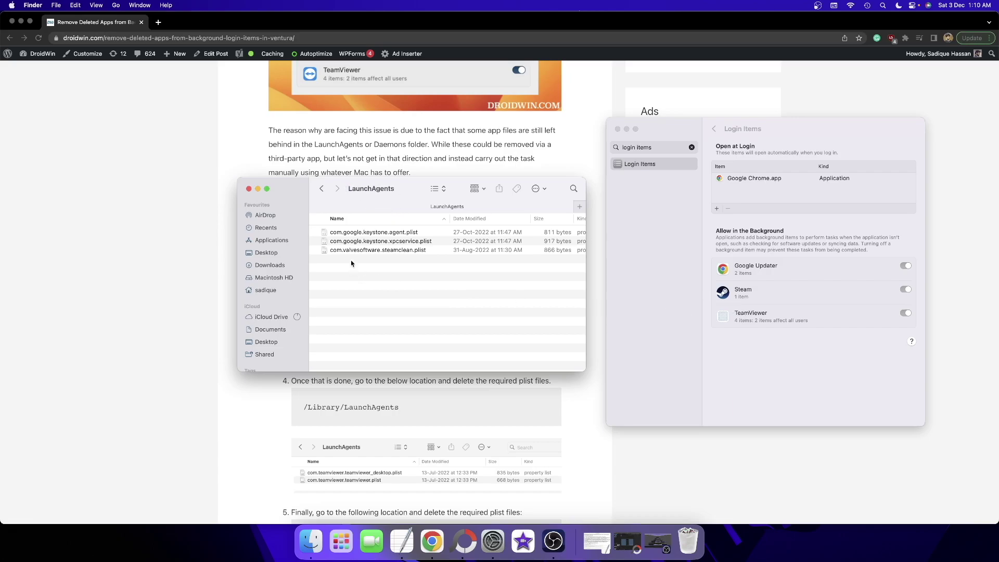
pyautogui.click(373, 242)
pyautogui.click(379, 234)
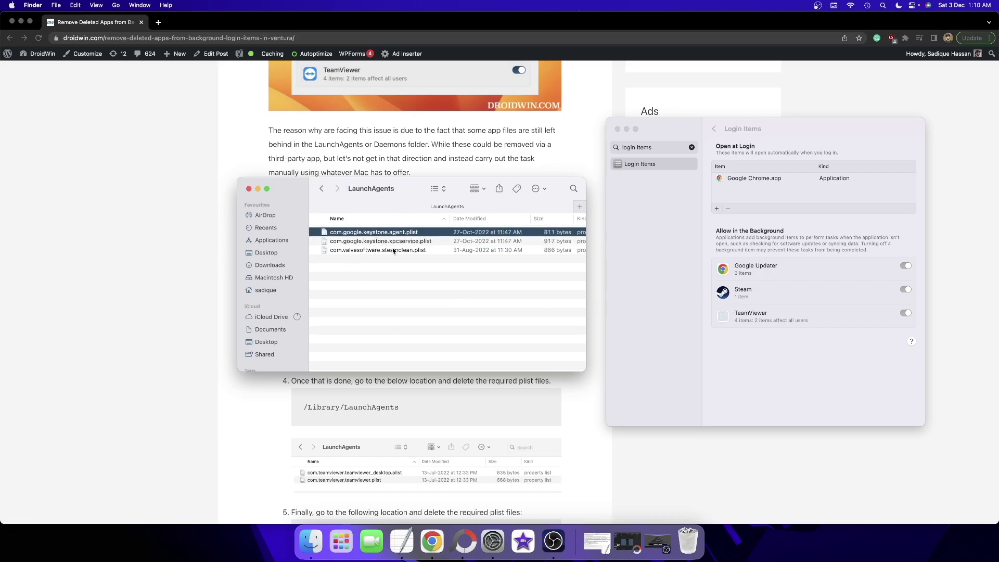
pyautogui.click(393, 250)
pyautogui.click(386, 274)
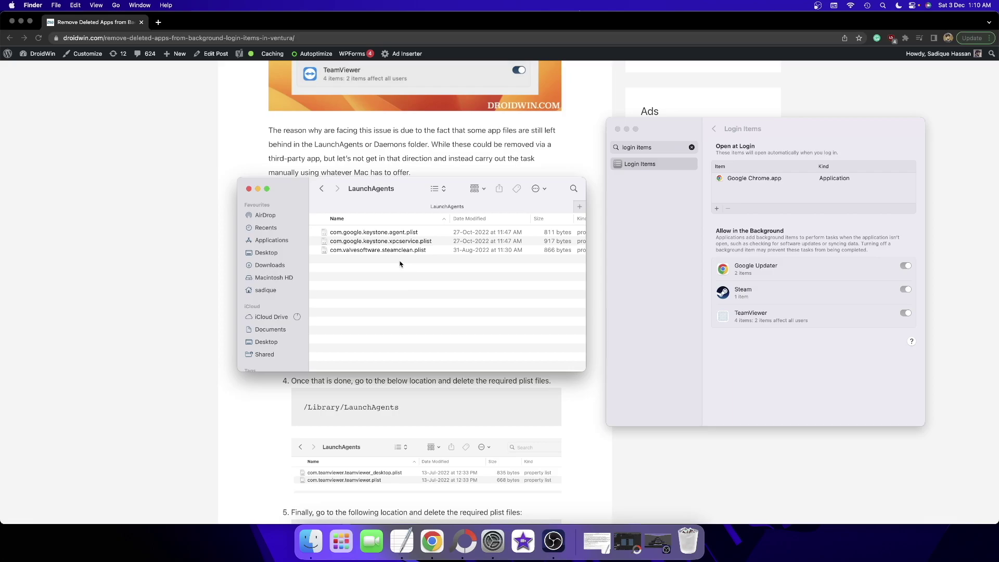
pyautogui.moveTo(408, 196); pyautogui.dragTo(722, 179)
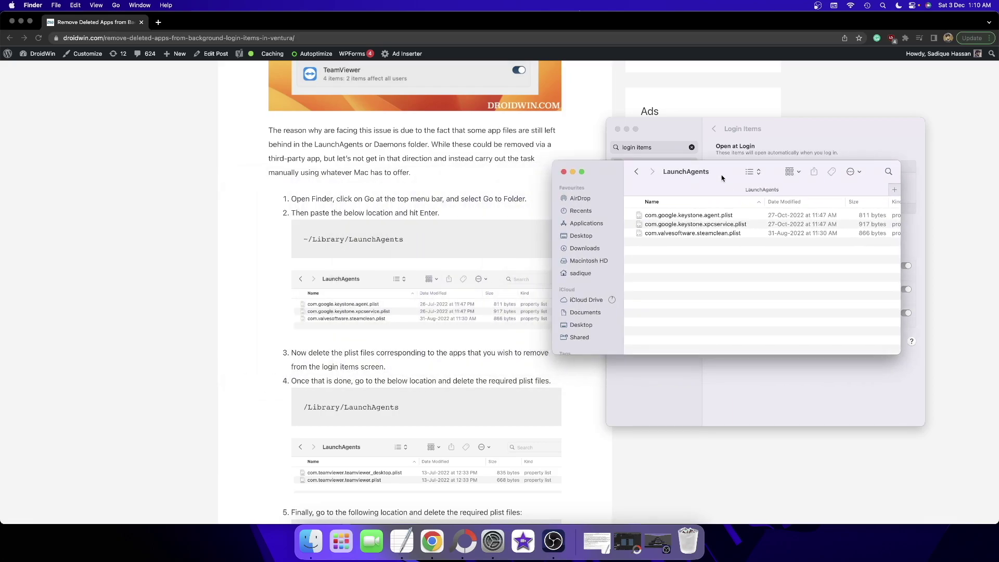
# - Copy the ~/Library/LaunchAgents path from the article
pyautogui.tripleClick(321, 238)
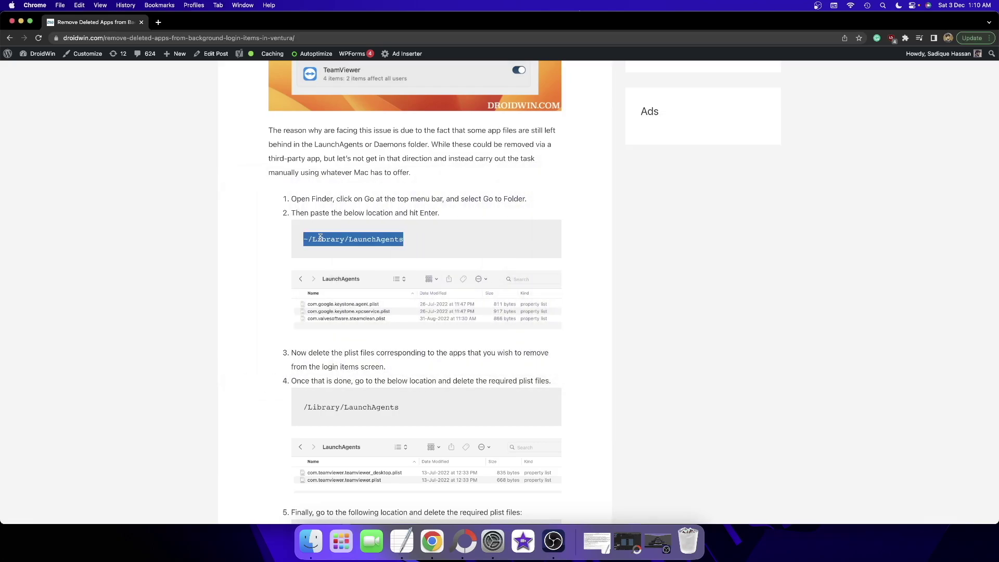
pyautogui.rightClick(321, 239)
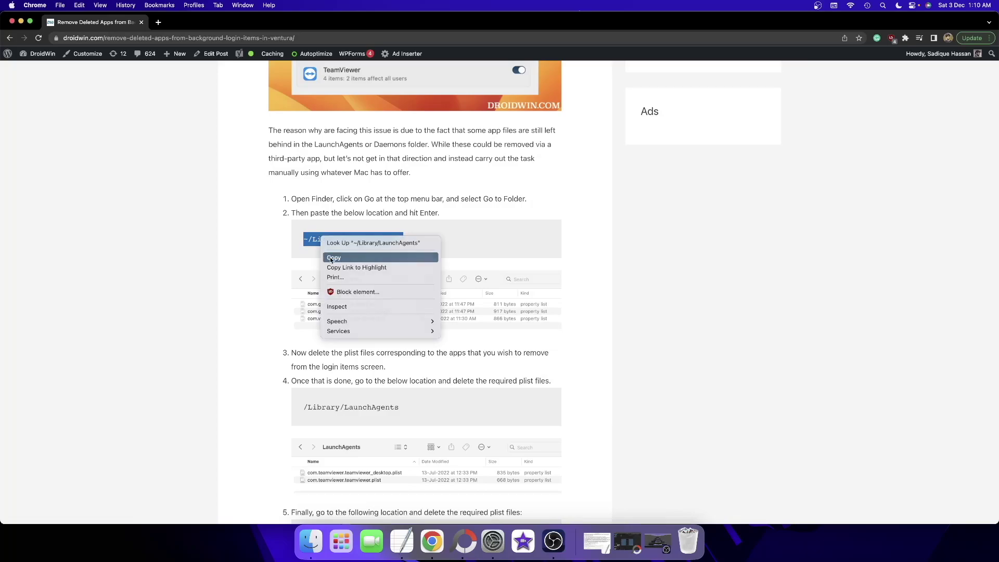
pyautogui.click(333, 258)
# - Paste the path into Finder's Go to Folder to jump to the user LaunchAgents folder
pyautogui.click(312, 541)
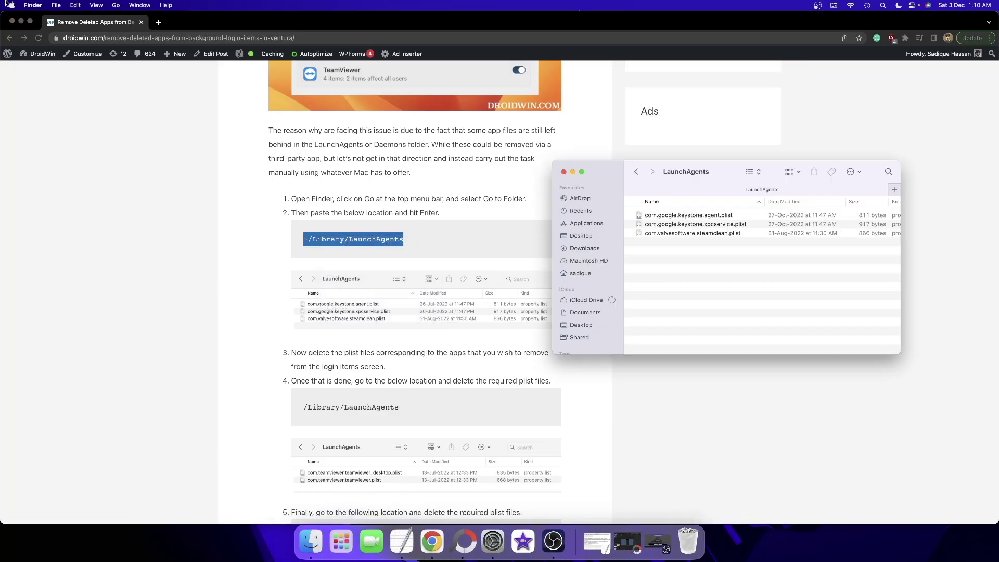
pyautogui.click(115, 6)
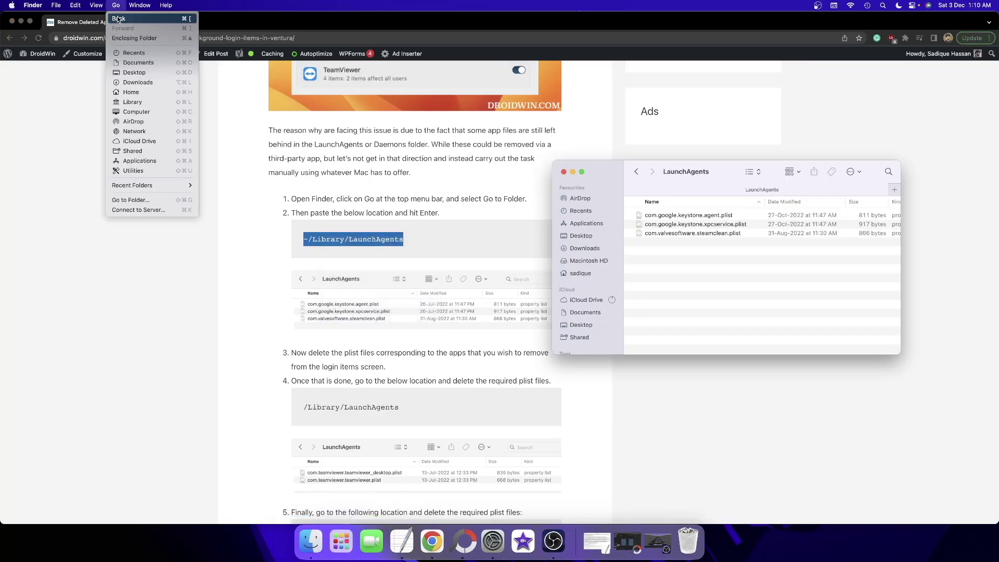
pyautogui.click(132, 201)
pyautogui.rightClick(672, 231)
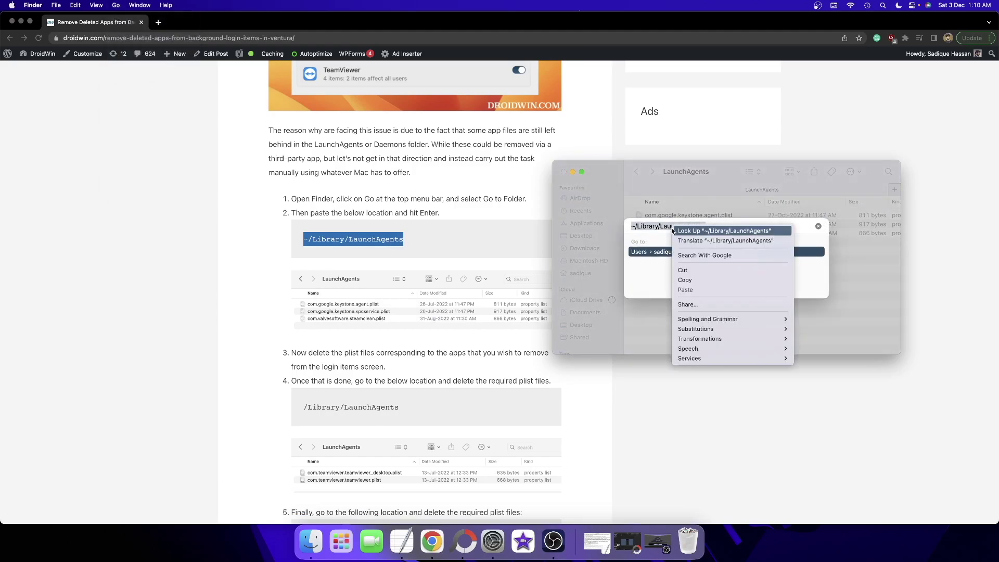
pyautogui.click(686, 290)
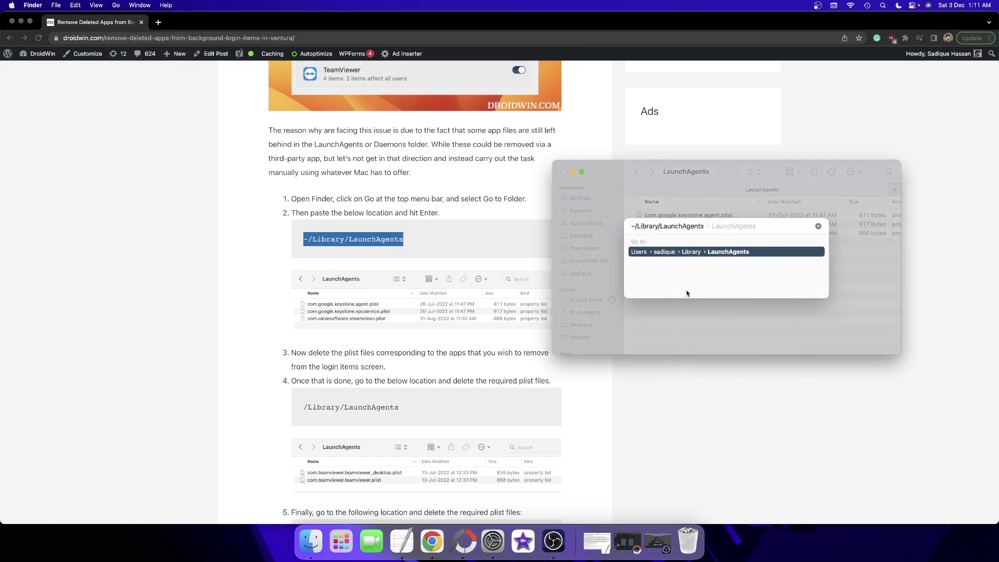
pyautogui.press('Return')
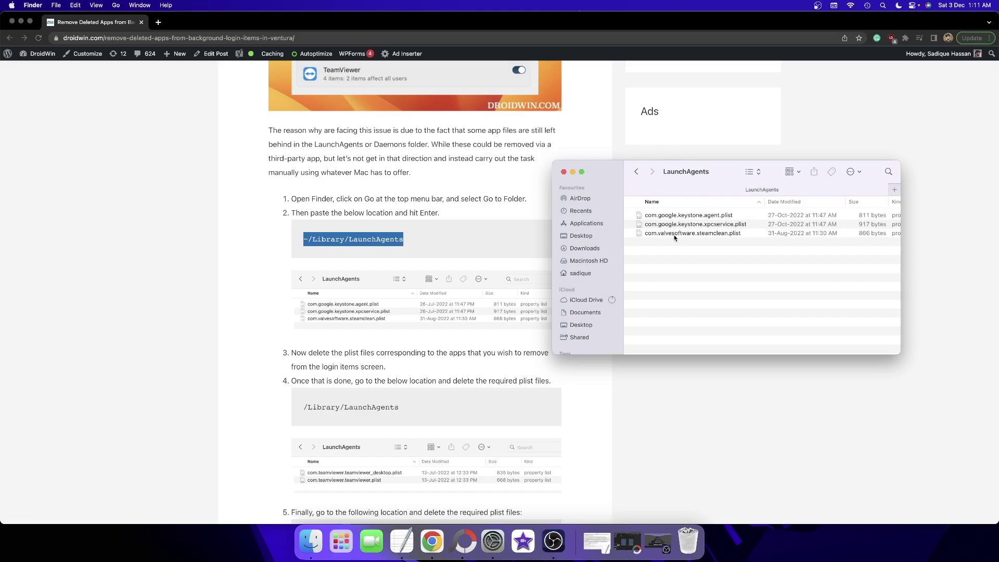
# - Select Macintosh HD in the Finder sidebar and open its top-level Library folder
pyautogui.scroll(-3, 297, 219)
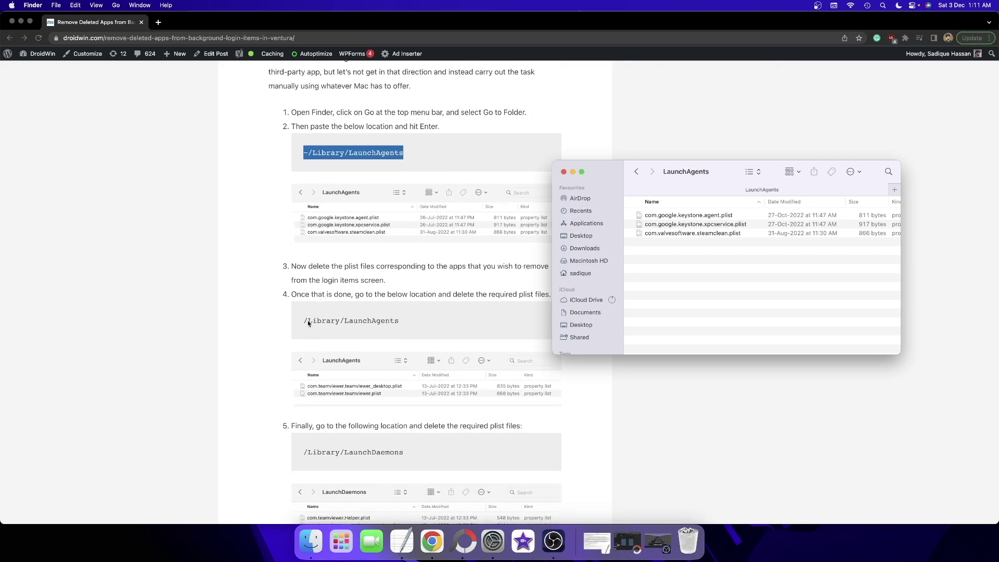
pyautogui.click(601, 263)
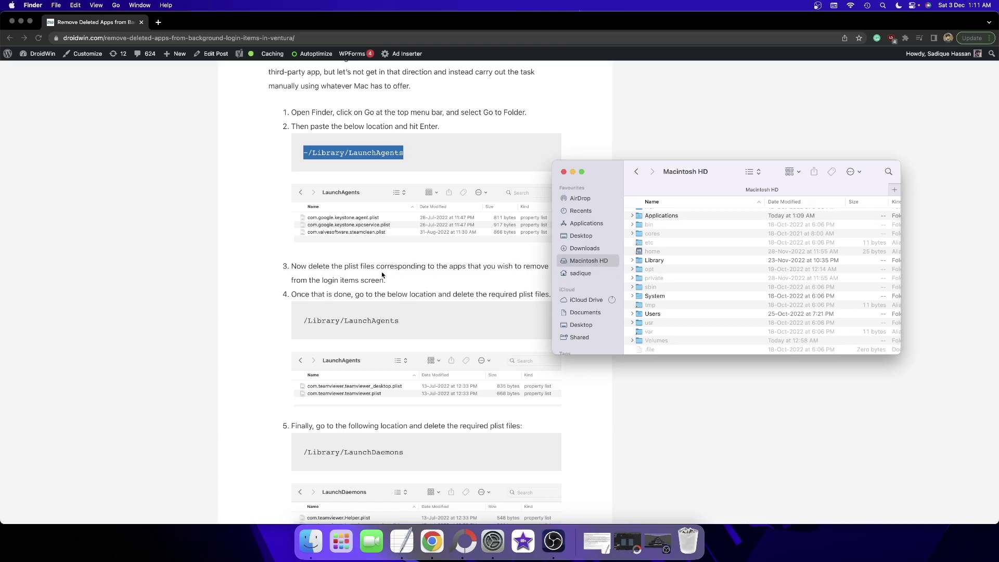
pyautogui.doubleClick(658, 261)
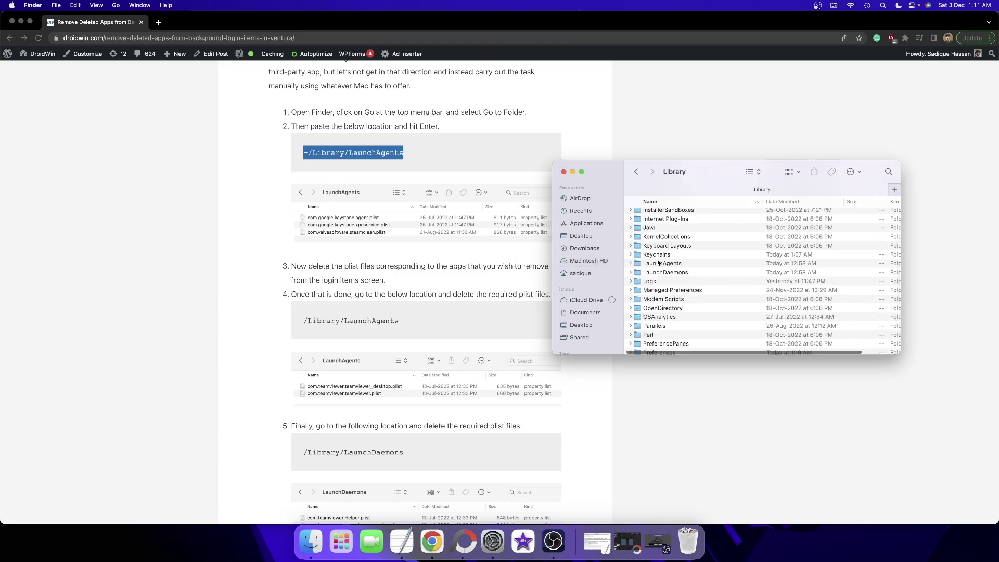
# - Open /Library/LaunchAgents and arrange it beside the restored Login Items window
pyautogui.doubleClick(659, 264)
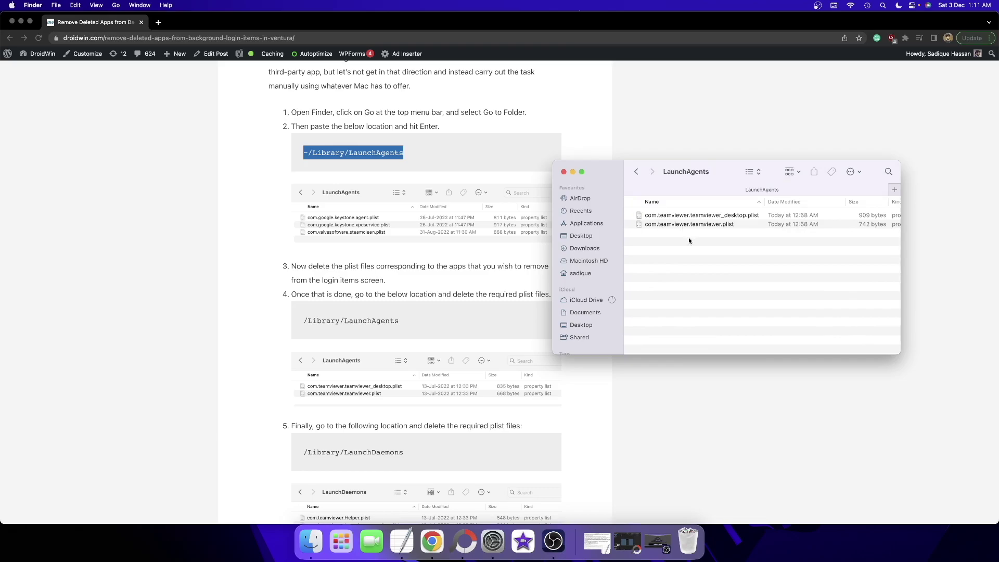
pyautogui.moveTo(716, 179); pyautogui.dragTo(293, 203)
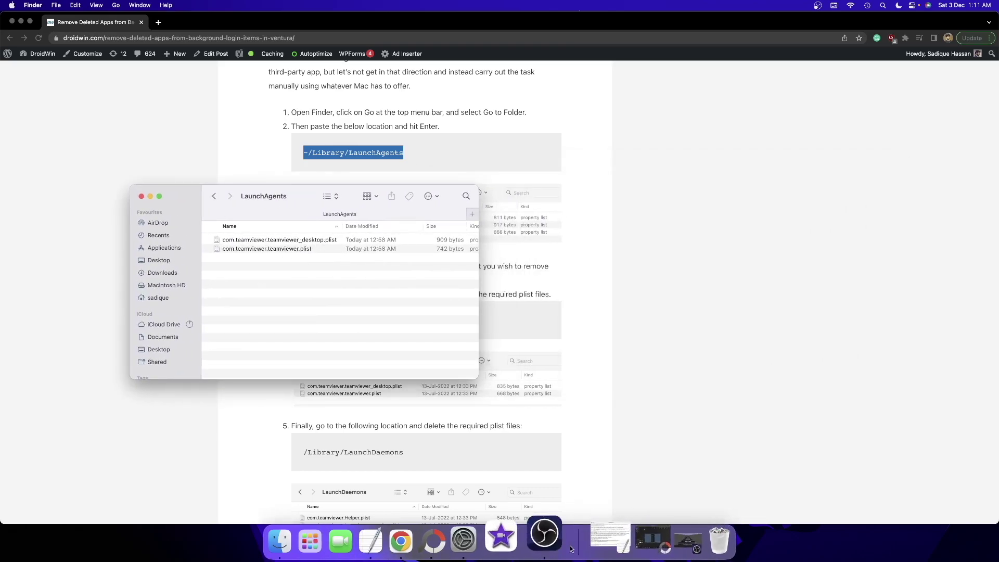
pyautogui.click(498, 538)
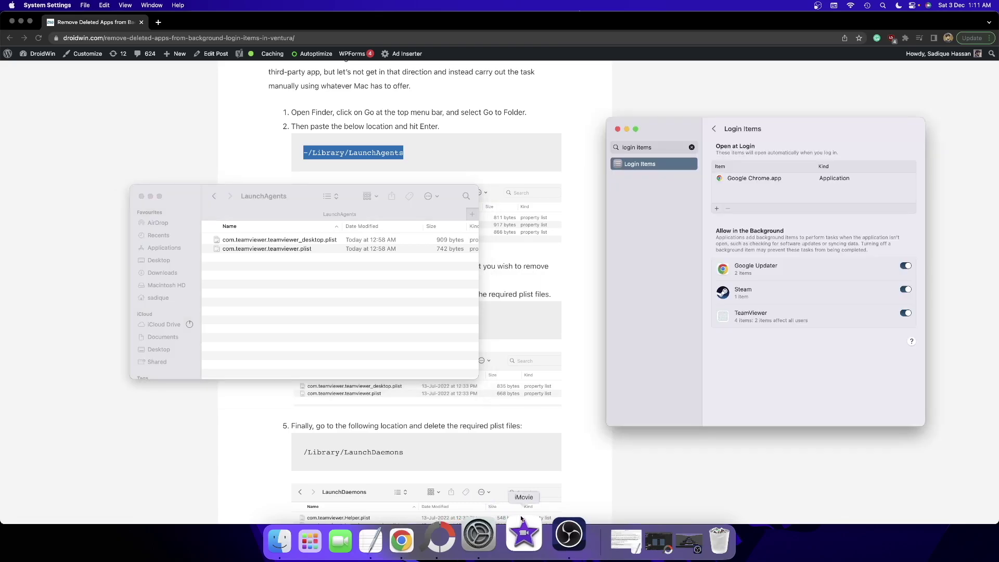
pyautogui.moveTo(304, 198); pyautogui.dragTo(404, 177)
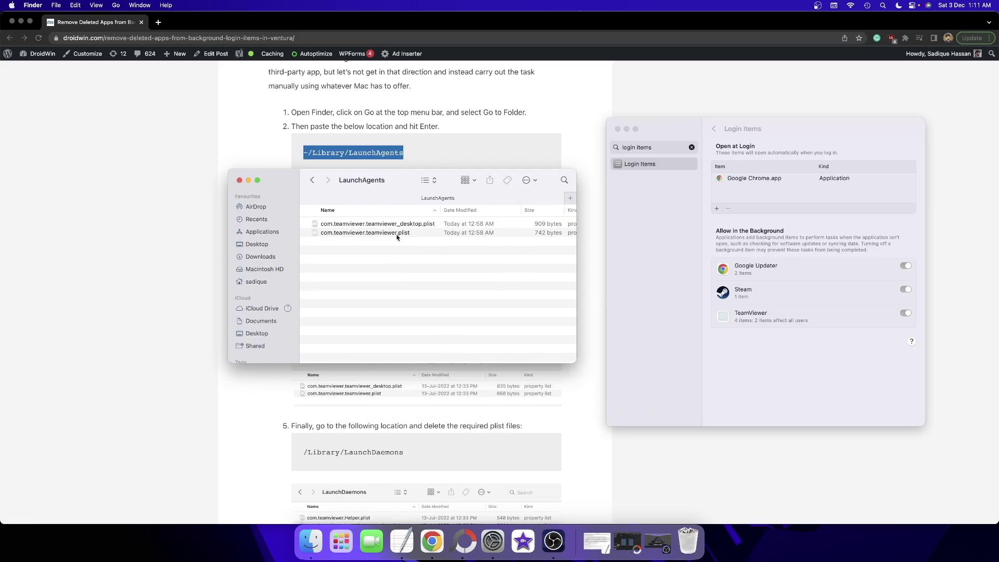
# - Check the two com.teamviewer plists, then move the window over Login Items
pyautogui.click(396, 224)
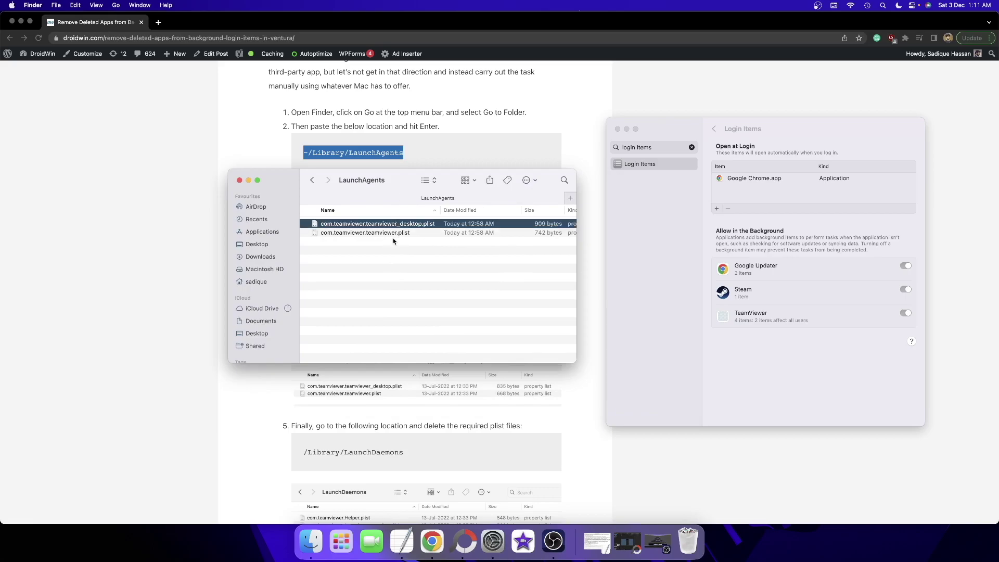
pyautogui.keyDown('shift'); pyautogui.click(393, 234); pyautogui.keyUp('shift')
pyautogui.click(390, 268)
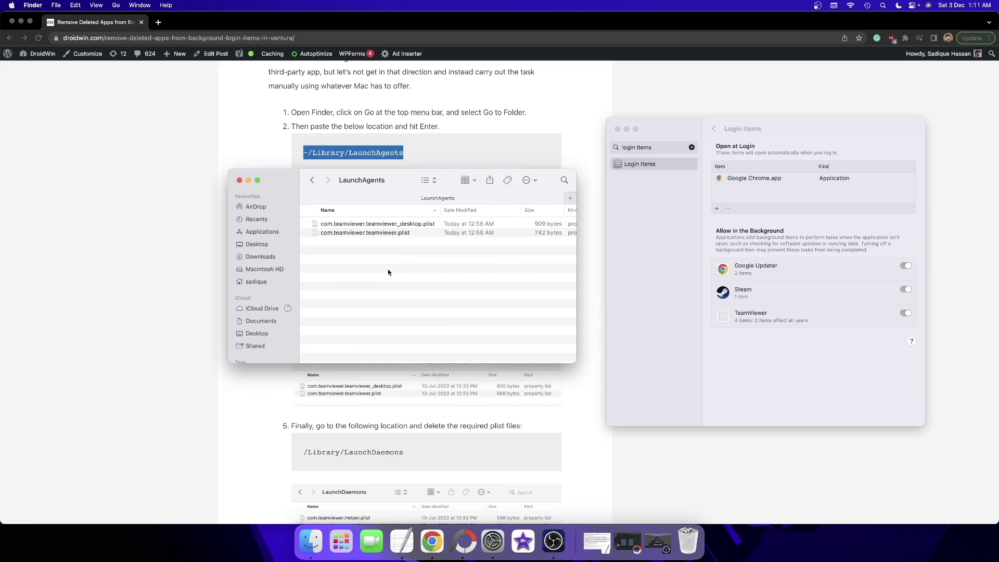
pyautogui.moveTo(393, 186); pyautogui.dragTo(810, 166)
pyautogui.click(431, 309)
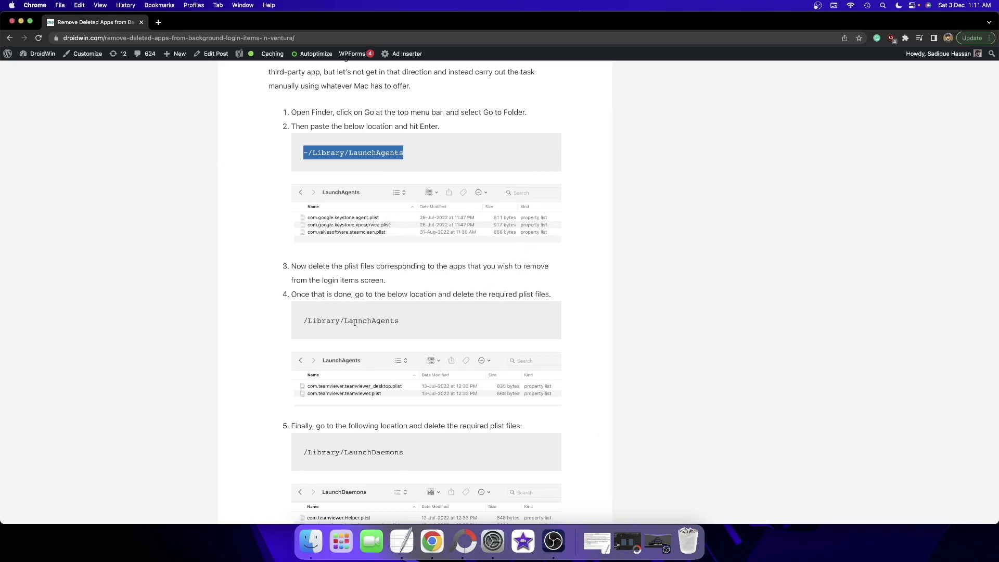
# - Copy the /Library/LaunchAgents path from step 4 and go there with Go to Folder
pyautogui.tripleClick(355, 321)
pyautogui.rightClick(356, 321)
pyautogui.click(368, 342)
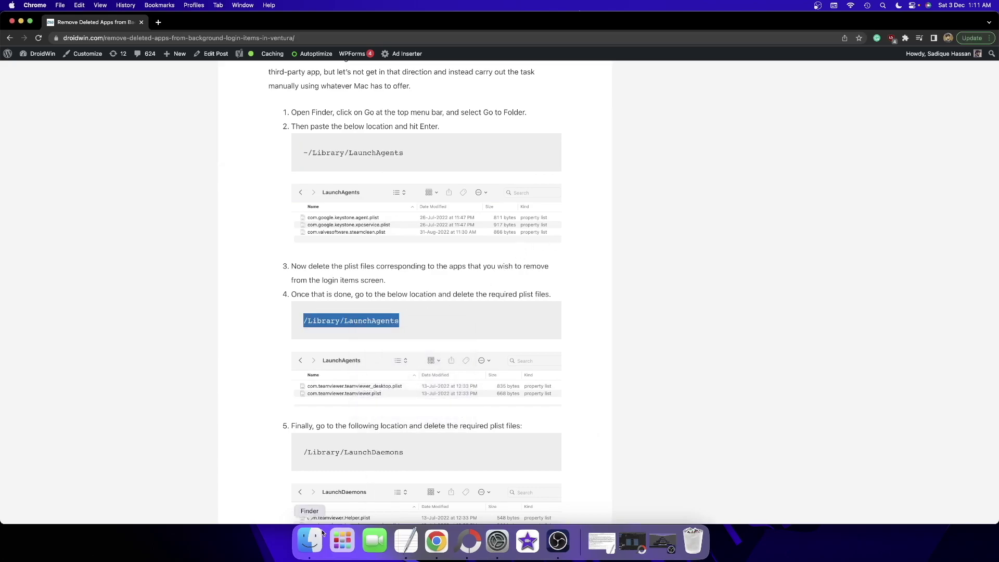
pyautogui.click(311, 541)
pyautogui.click(116, 8)
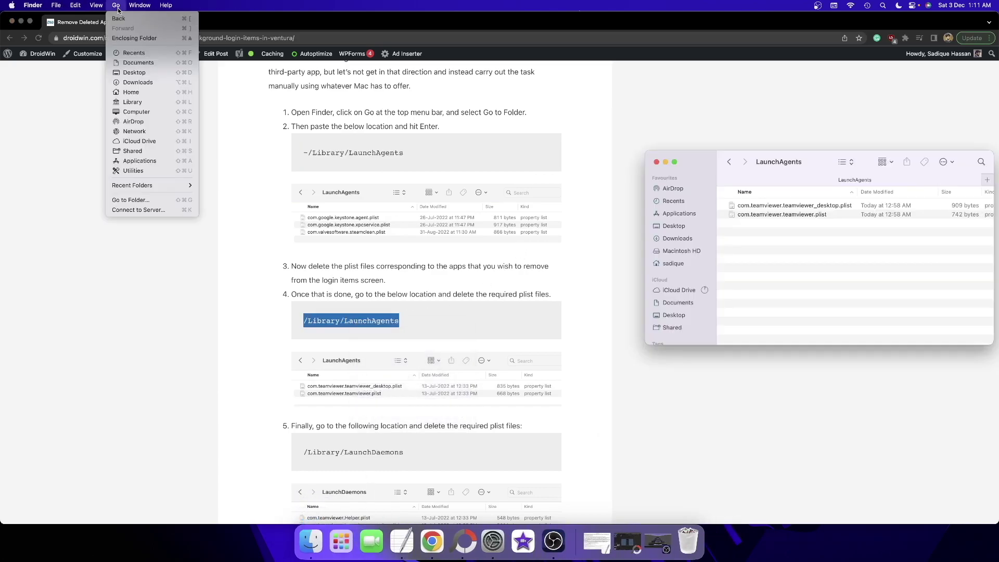
pyautogui.click(129, 201)
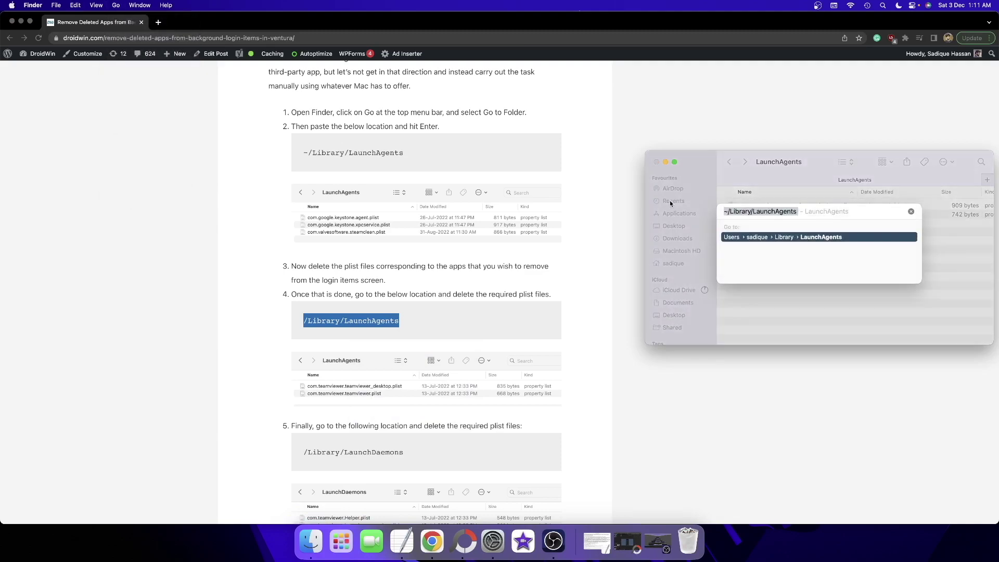
pyautogui.rightClick(780, 216)
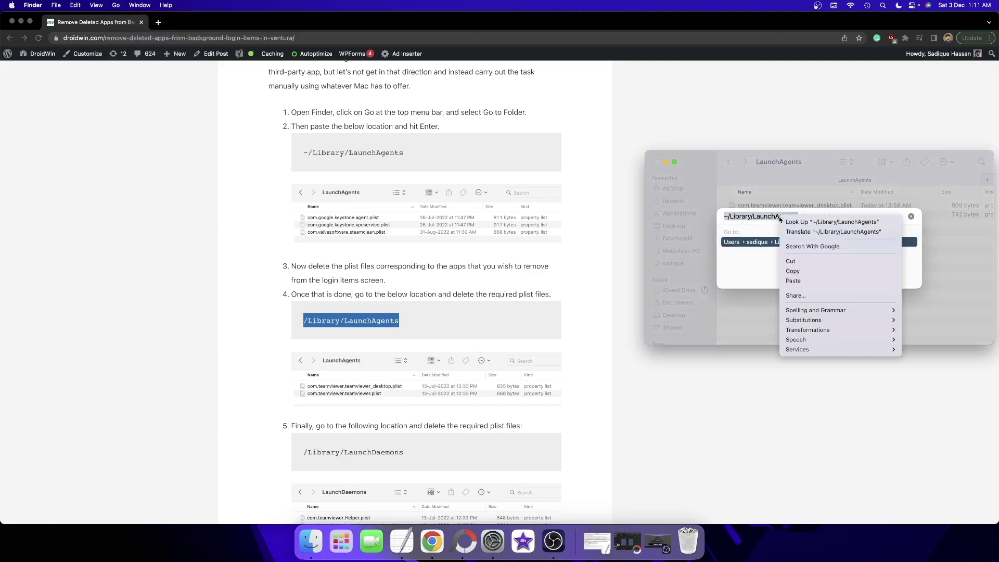
pyautogui.click(790, 280)
pyautogui.press('Return')
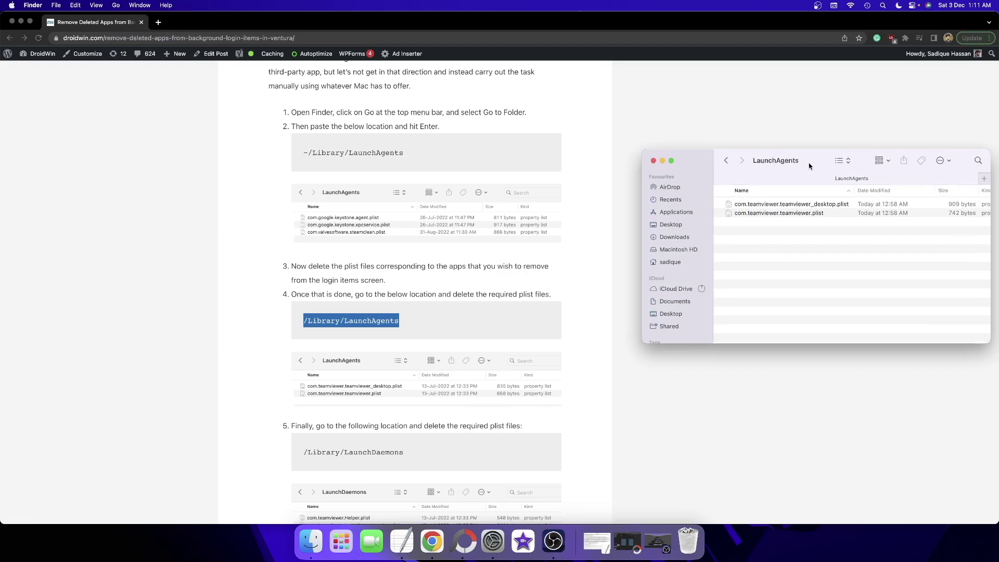
# - Move both TeamViewer plists to the Bin with Cmd+Delete, authorising with the account password
pyautogui.moveTo(812, 164); pyautogui.dragTo(434, 164)
pyautogui.click(438, 216)
pyautogui.keyDown('shift'); pyautogui.click(424, 206); pyautogui.keyUp('shift')
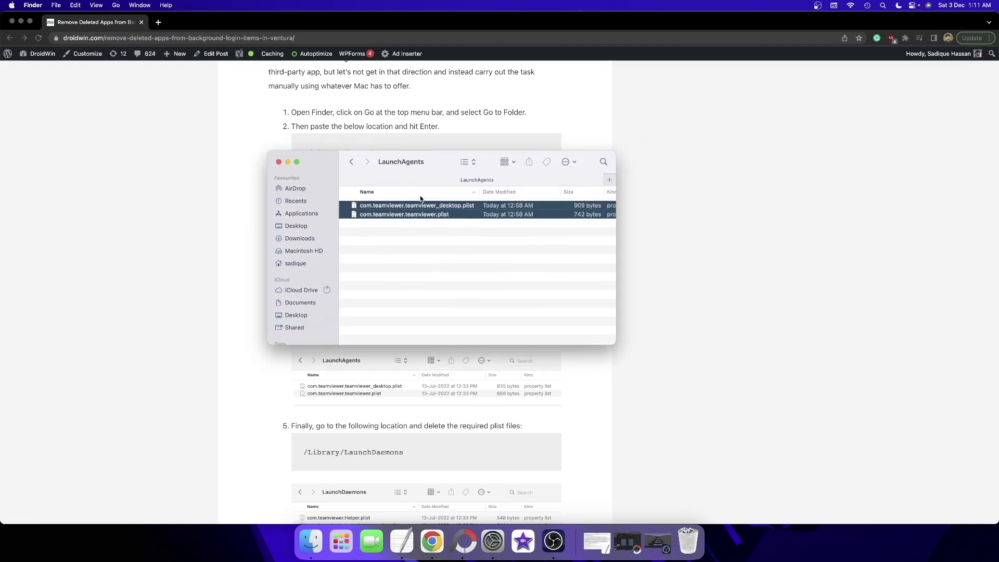
pyautogui.press('super+BackSpace')
pyautogui.write('*********')
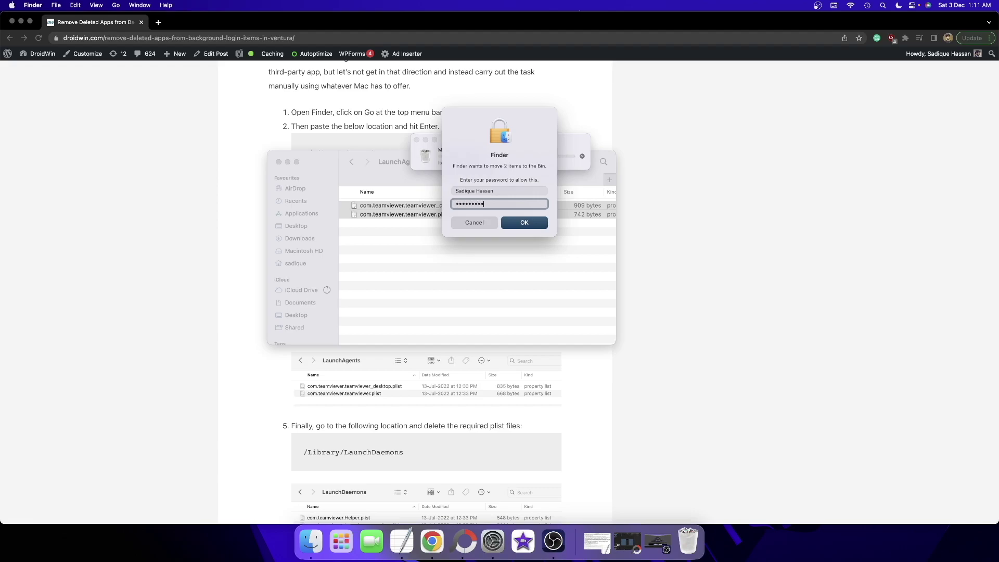
pyautogui.press('Return')
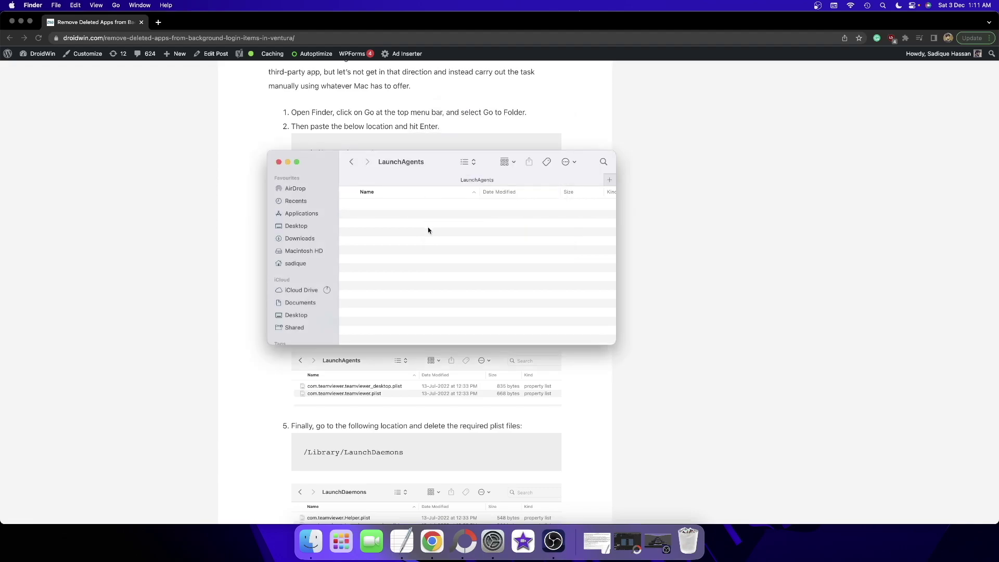
# - Move Finder aside and select the /Library/LaunchDaemons path in the article
pyautogui.moveTo(440, 161); pyautogui.dragTo(594, 102)
pyautogui.scroll(-2, 221, 365)
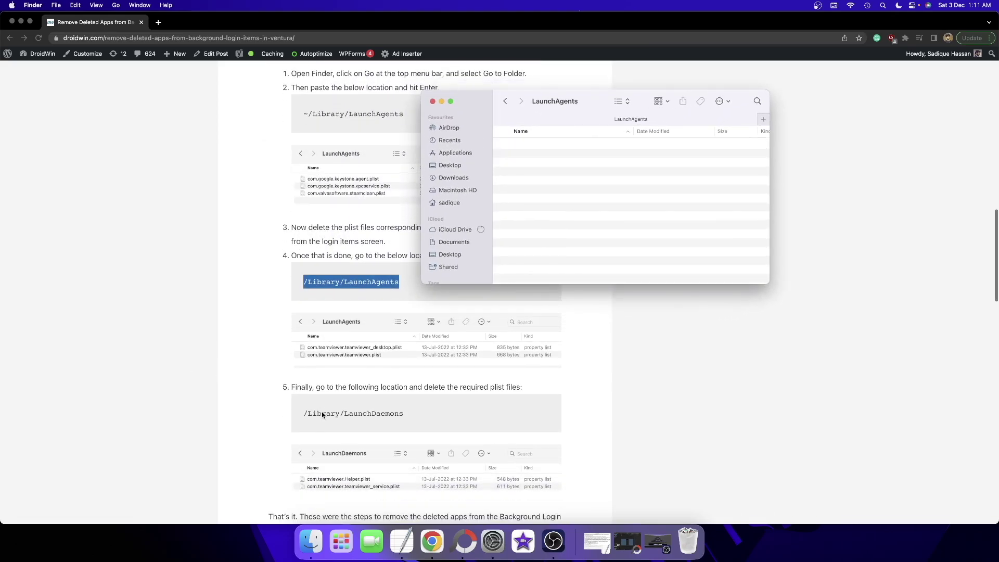
pyautogui.doubleClick(359, 415)
pyautogui.moveTo(359, 415); pyautogui.dragTo(404, 414)
pyautogui.click(308, 414)
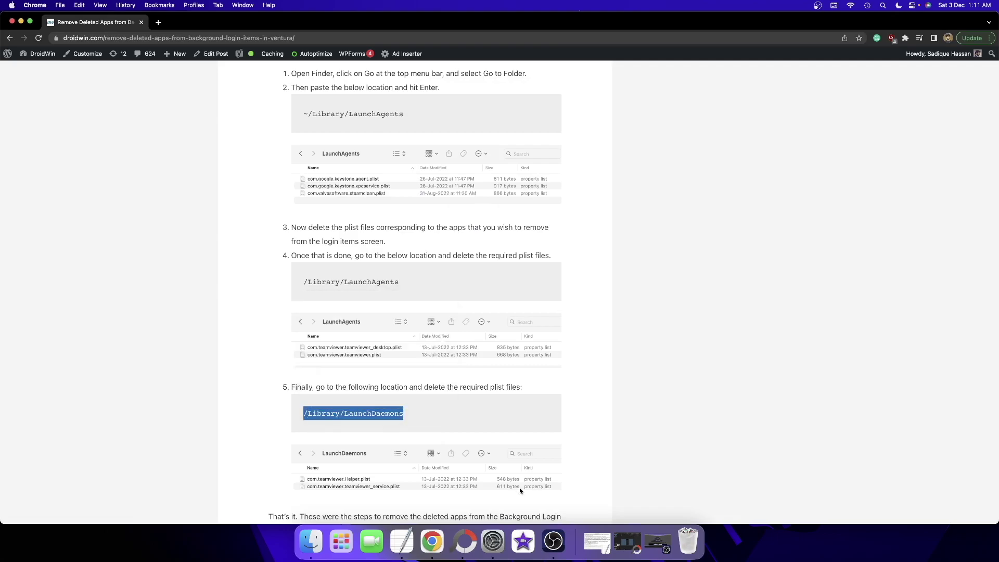
# - Open Macintosh HD > Library > LaunchDaemons in Finder, showing the two TeamViewer plist files
pyautogui.click(474, 535)
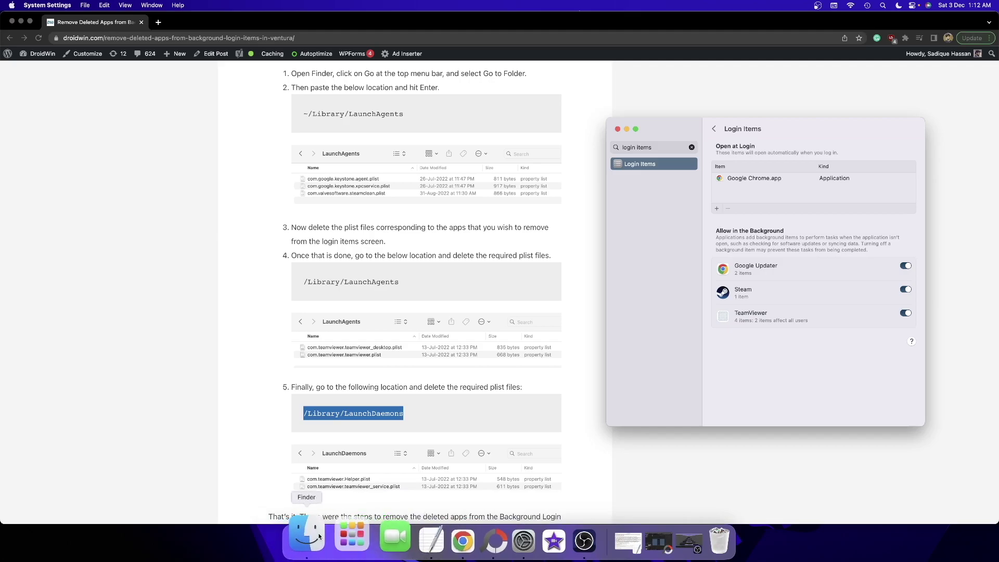
pyautogui.click(322, 541)
pyautogui.moveTo(568, 127); pyautogui.dragTo(710, 152)
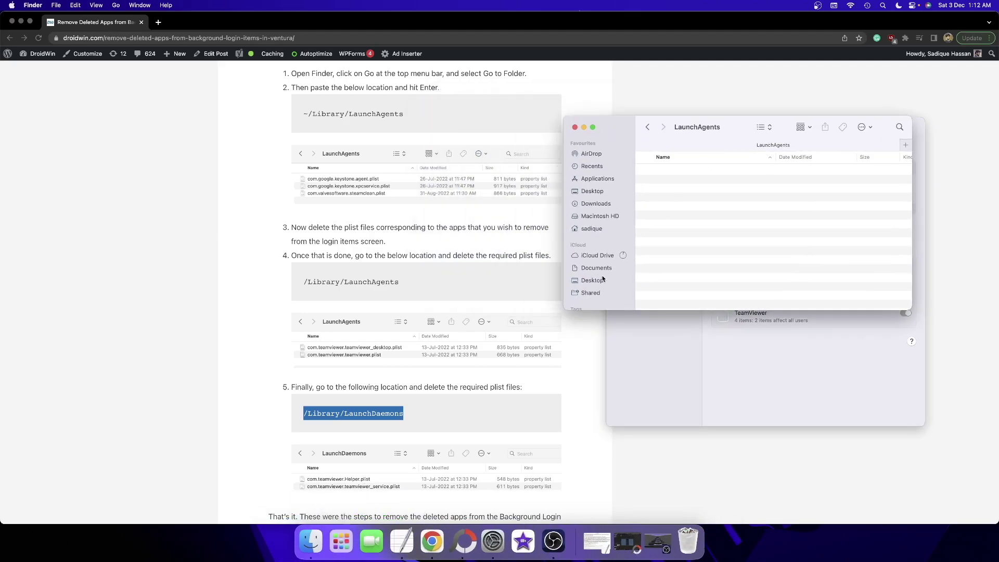
pyautogui.click(608, 217)
pyautogui.click(660, 215)
pyautogui.doubleClick(661, 215)
pyautogui.doubleClick(675, 228)
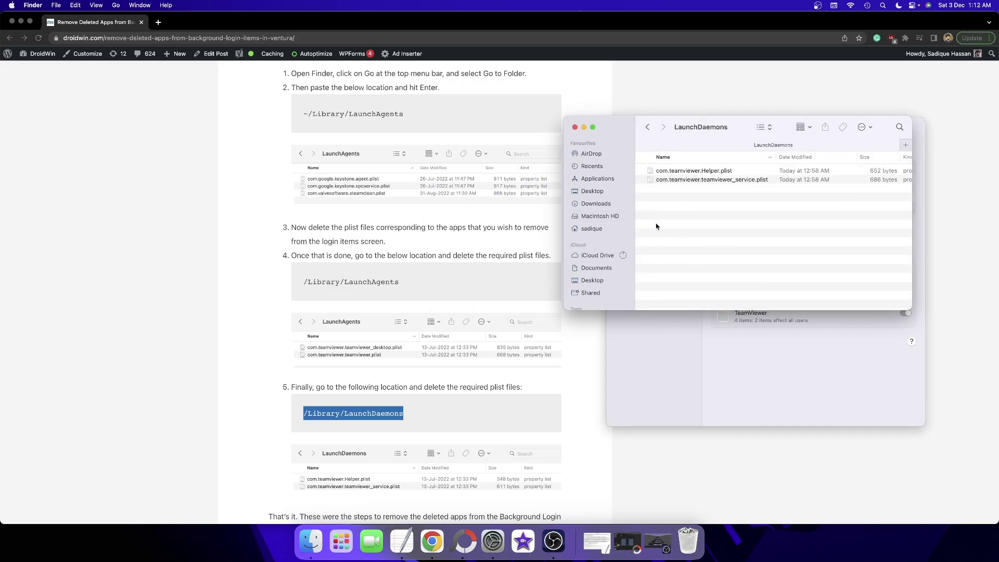
pyautogui.moveTo(715, 210); pyautogui.dragTo(712, 169)
pyautogui.click(710, 234)
# - Copy the /Library/LaunchDaemons path from the article and go there with Go to Folder
pyautogui.rightClick(374, 413)
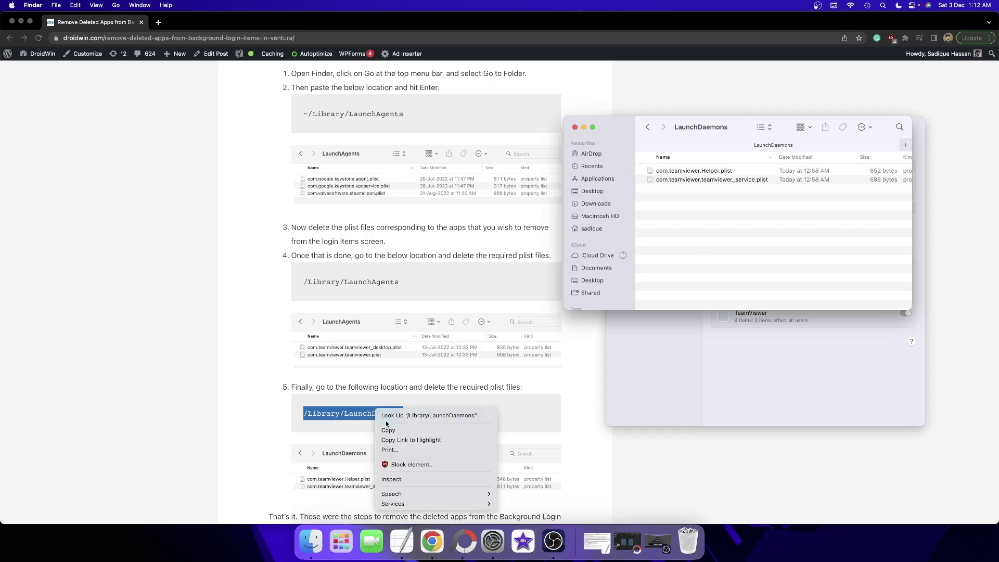
pyautogui.click(385, 429)
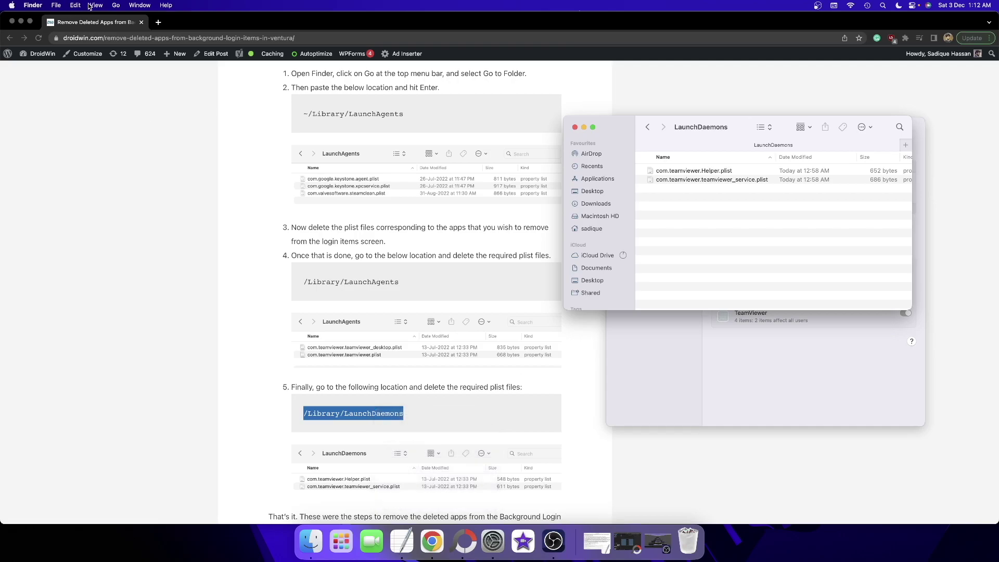
pyautogui.click(115, 6)
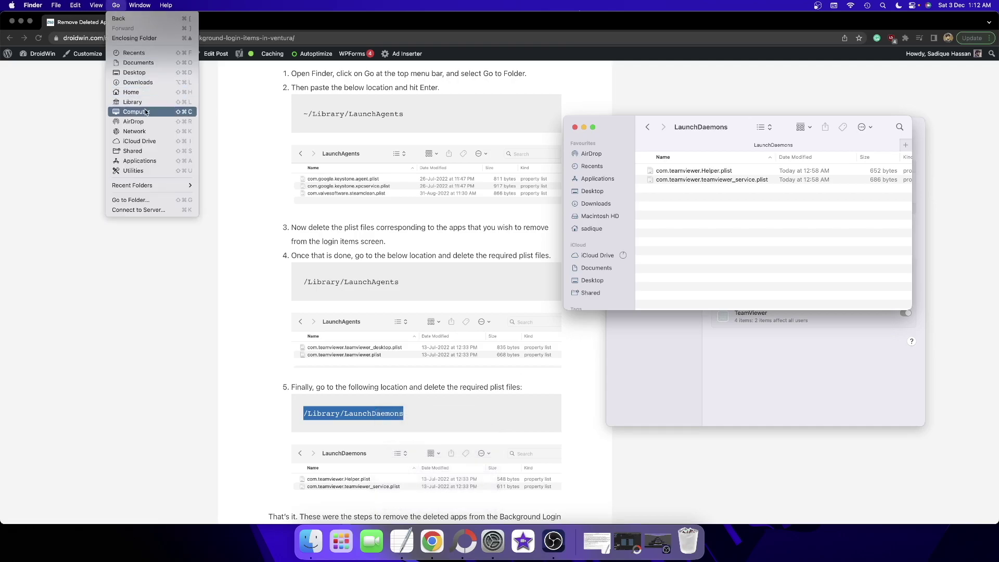
pyautogui.click(137, 200)
pyautogui.rightClick(694, 180)
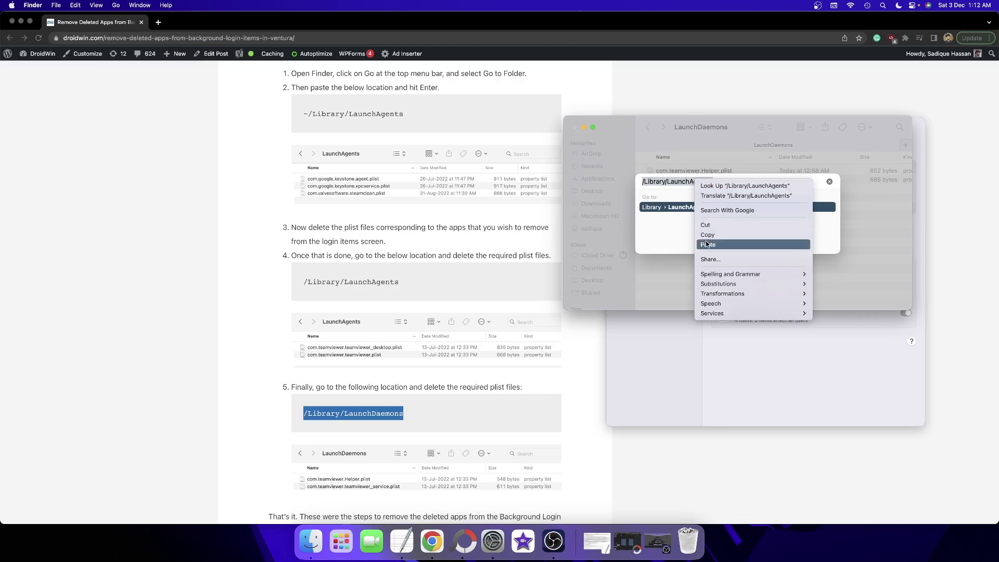
pyautogui.click(708, 245)
pyautogui.press('Return')
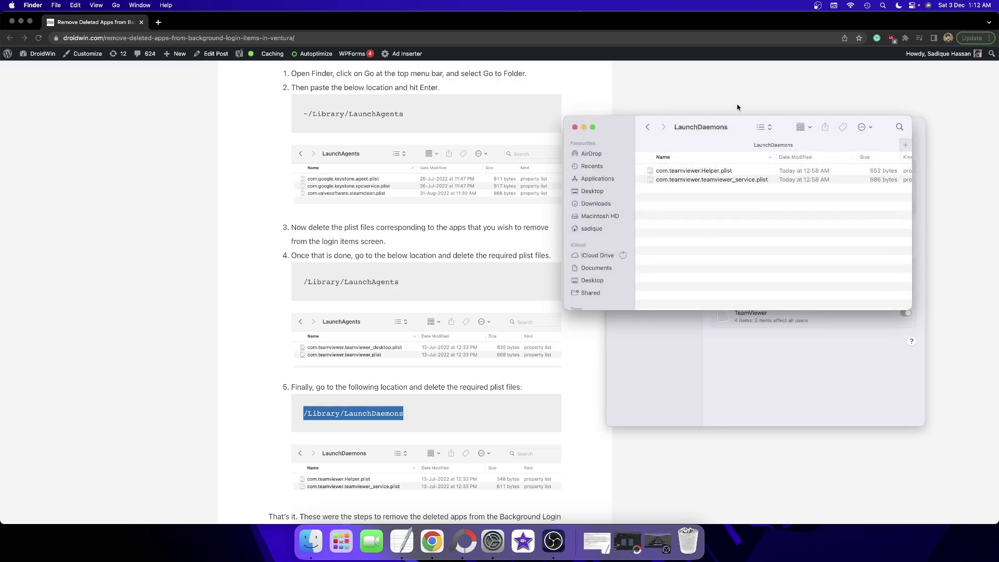
# - Move both TeamViewer plists to the Bin with the admin password, then close Finder and minimise Login Items
pyautogui.moveTo(741, 120); pyautogui.dragTo(332, 94)
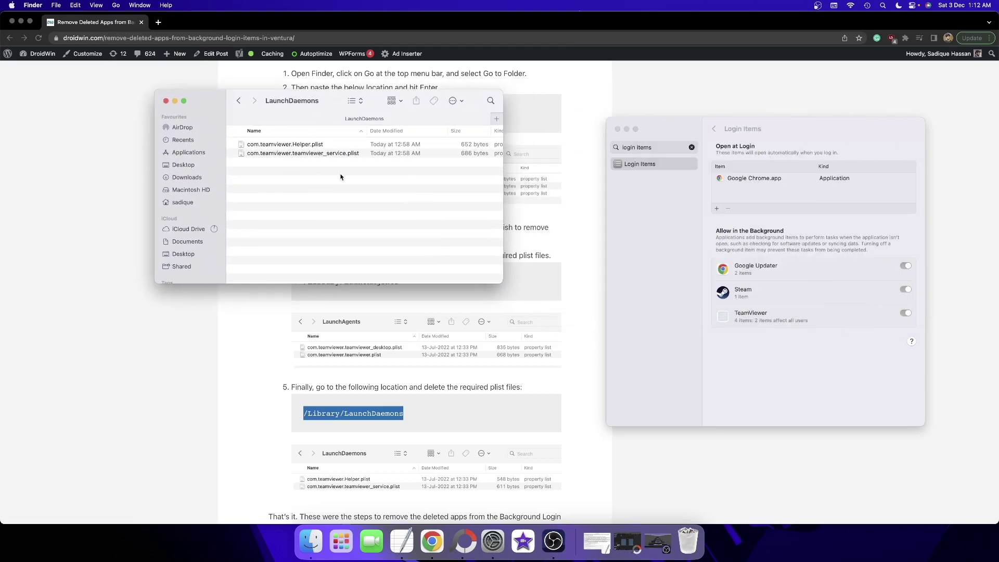
pyautogui.press('super+a')
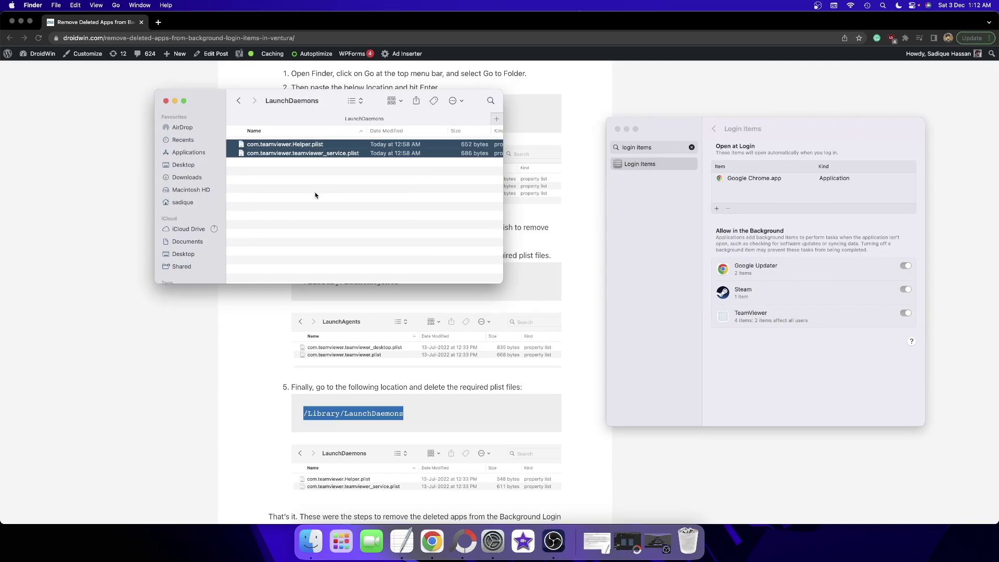
pyautogui.press('super+BackSpace')
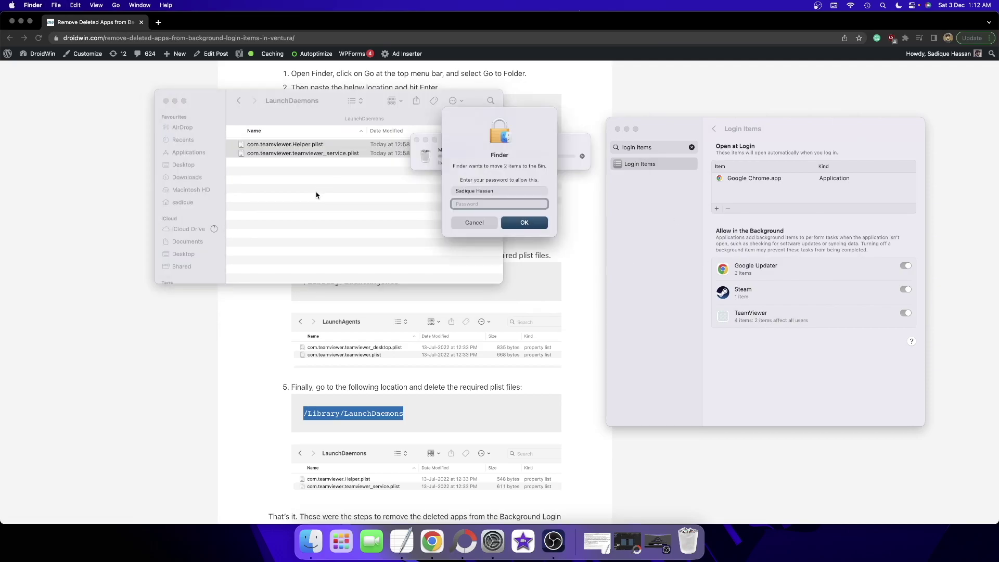
pyautogui.write('********')
pyautogui.press('Return')
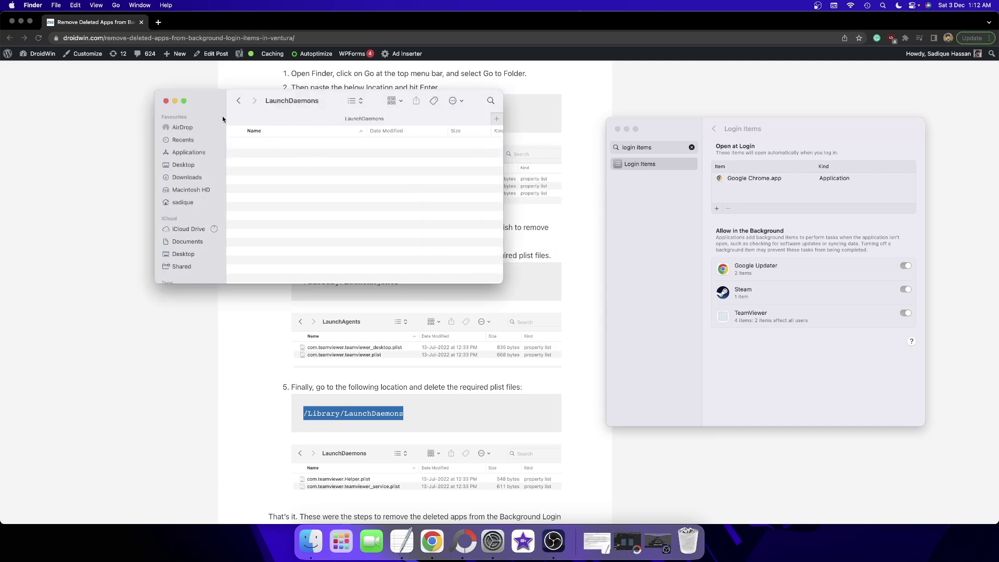
pyautogui.click(165, 102)
pyautogui.click(626, 129)
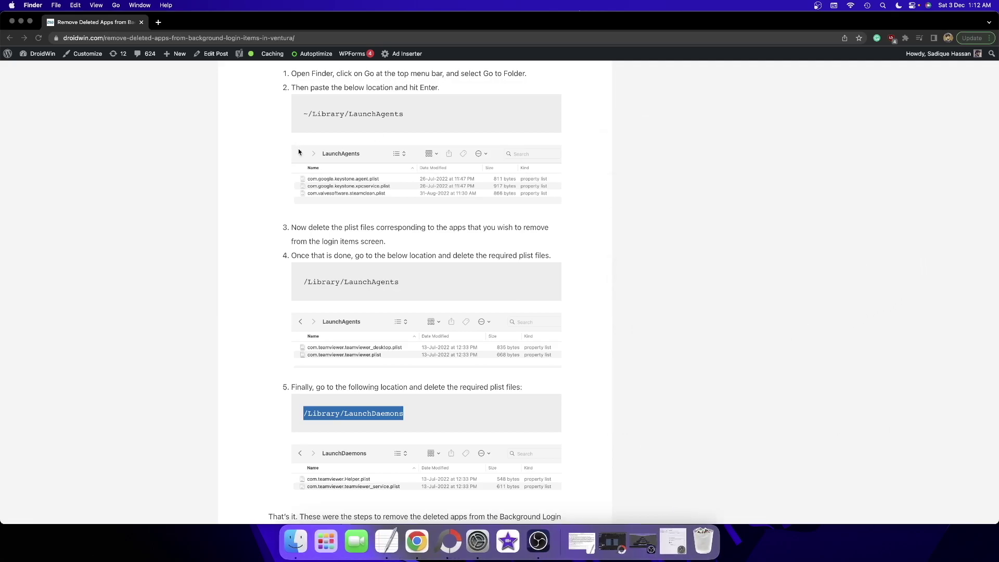
# - Scroll the guide and select the word LaunchDaemons in the article text
pyautogui.scroll(2, 298, 149)
pyautogui.click(305, 149)
pyautogui.moveTo(305, 150); pyautogui.dragTo(322, 149)
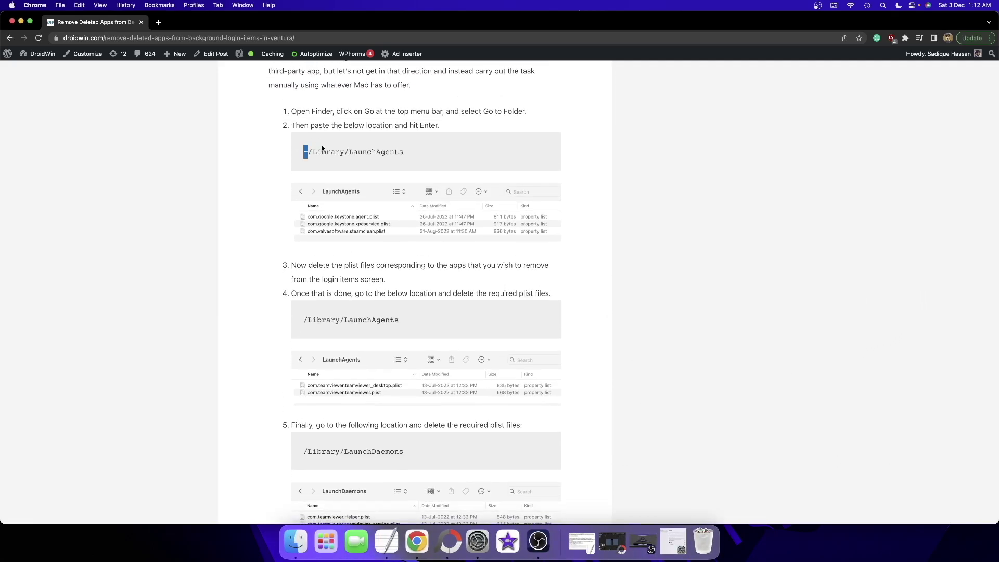
pyautogui.click(398, 151)
pyautogui.scroll(-2, 350, 241)
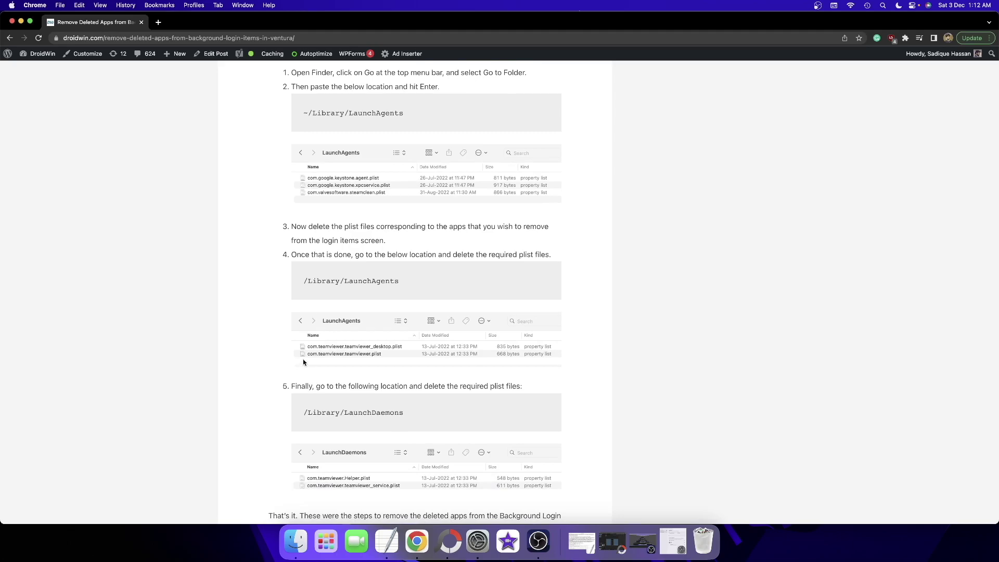
pyautogui.doubleClick(371, 412)
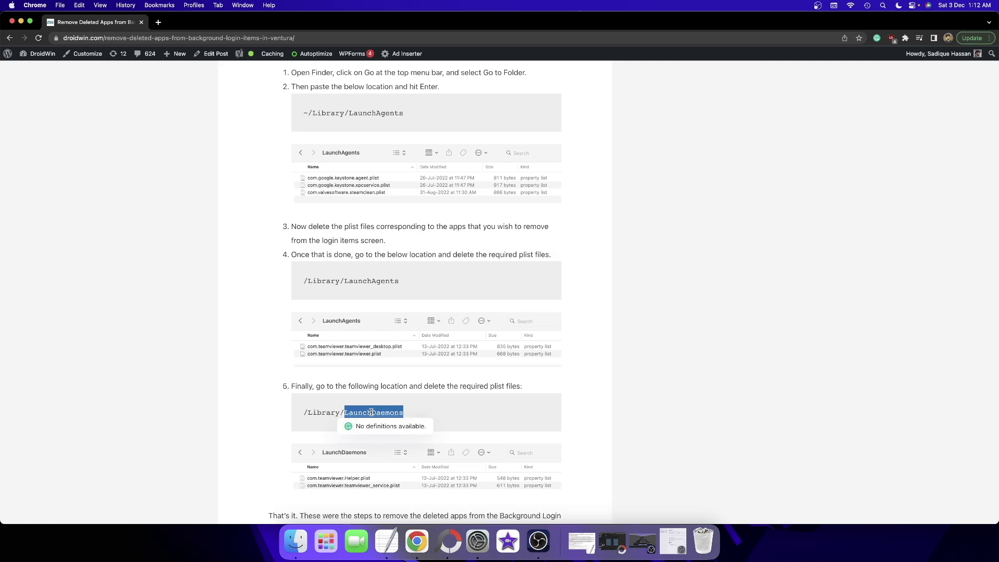
# - Quit System Settings from its Dock icon and relaunch it
pyautogui.rightClick(475, 536)
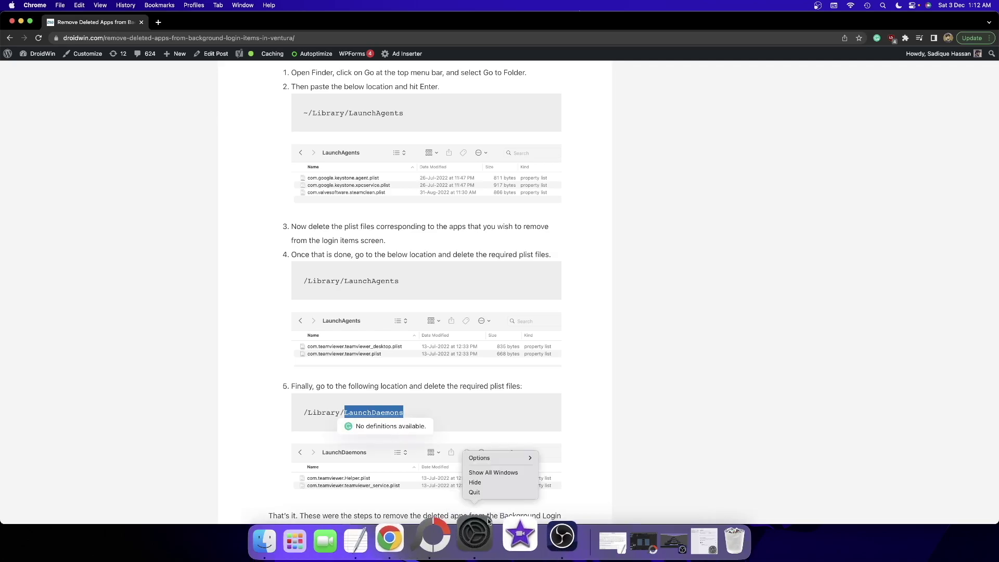
pyautogui.click(485, 492)
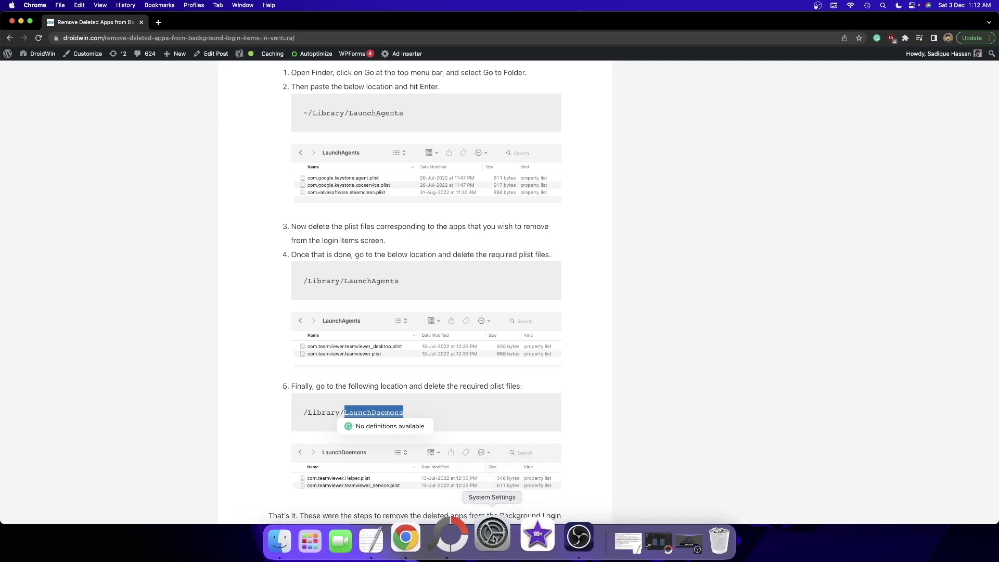
pyautogui.click(493, 537)
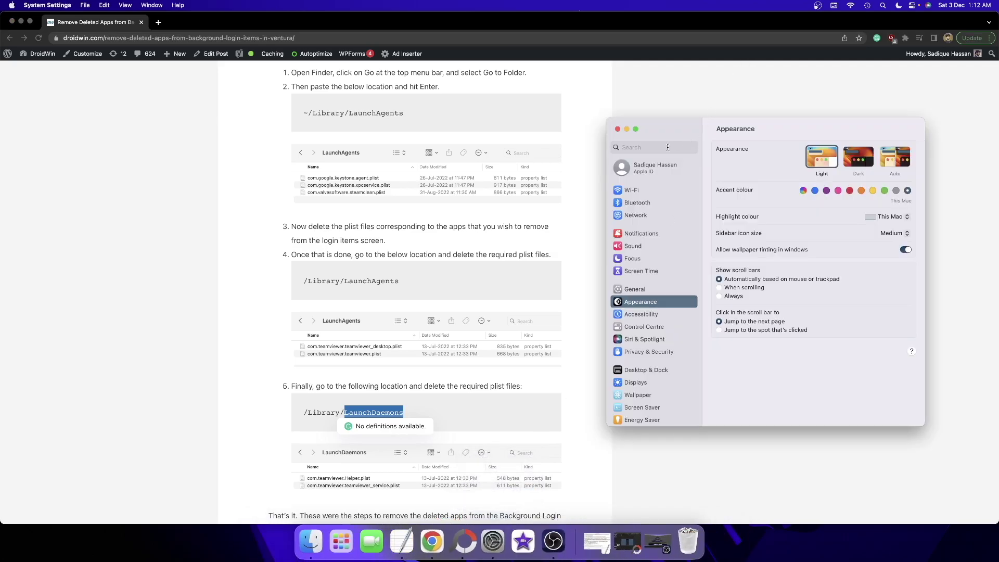
# - Search System Settings for 'login items' and open the Login Items result
pyautogui.click(667, 147)
pyautogui.write('login i')
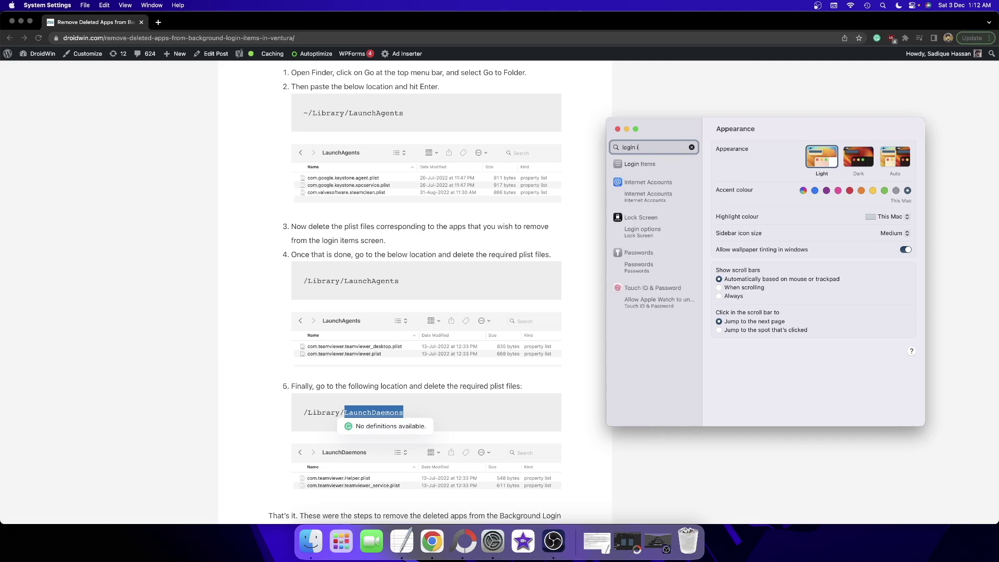
pyautogui.write('tems')
pyautogui.click(654, 164)
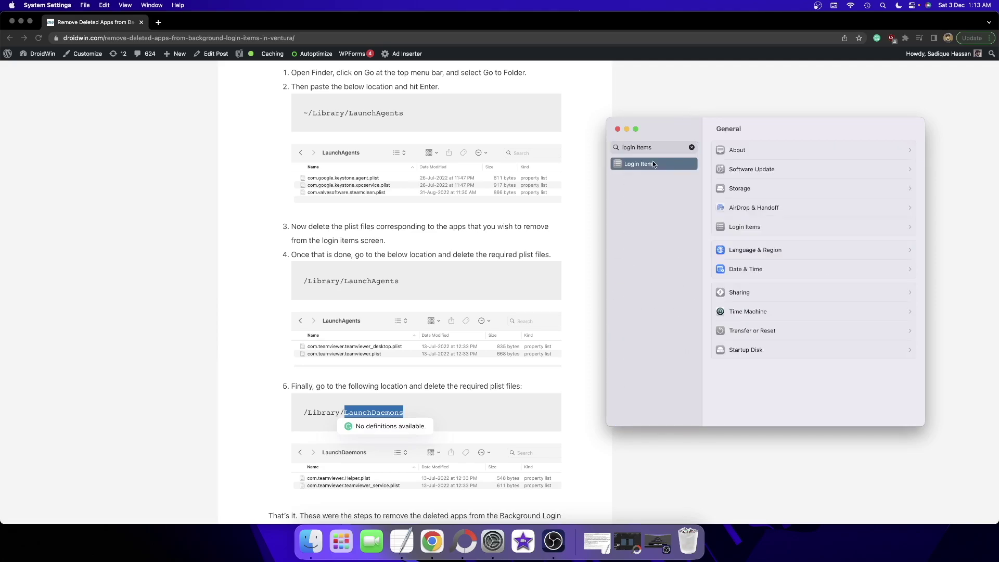